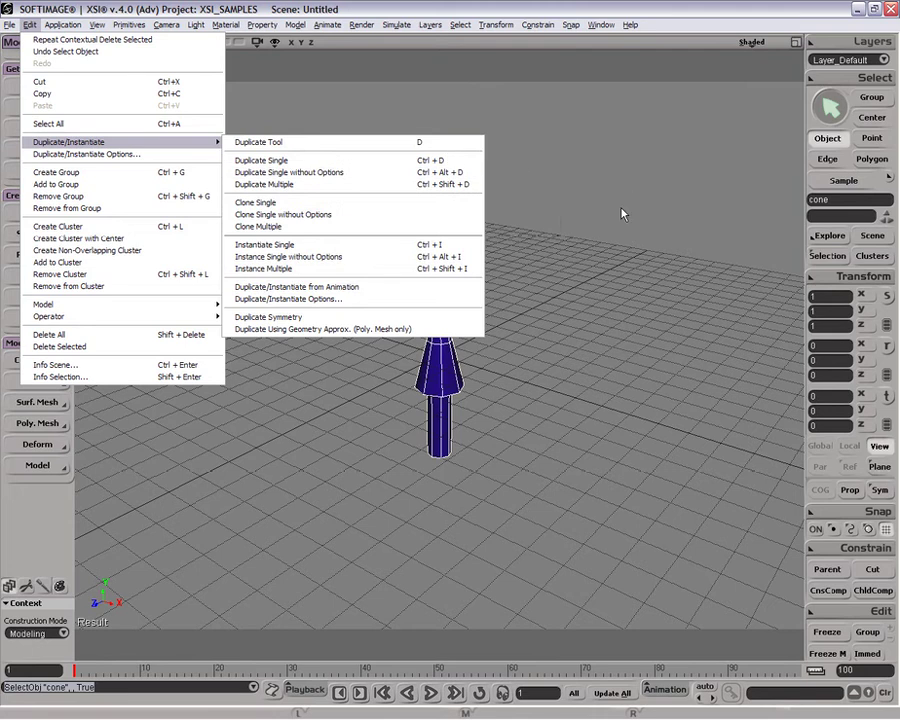
Place two copies of the cone with the Duplicate Tool, one to its right and one raised behind it.
{"action": "left_click", "coordinate": [544, 206]}
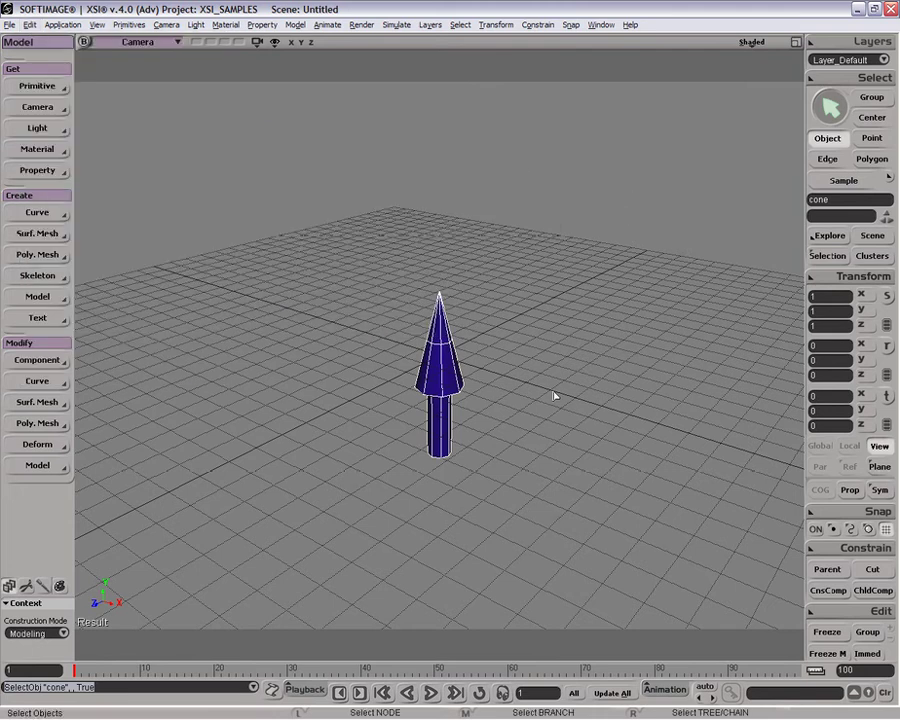
{"action": "key", "text": "ctrl+d"}
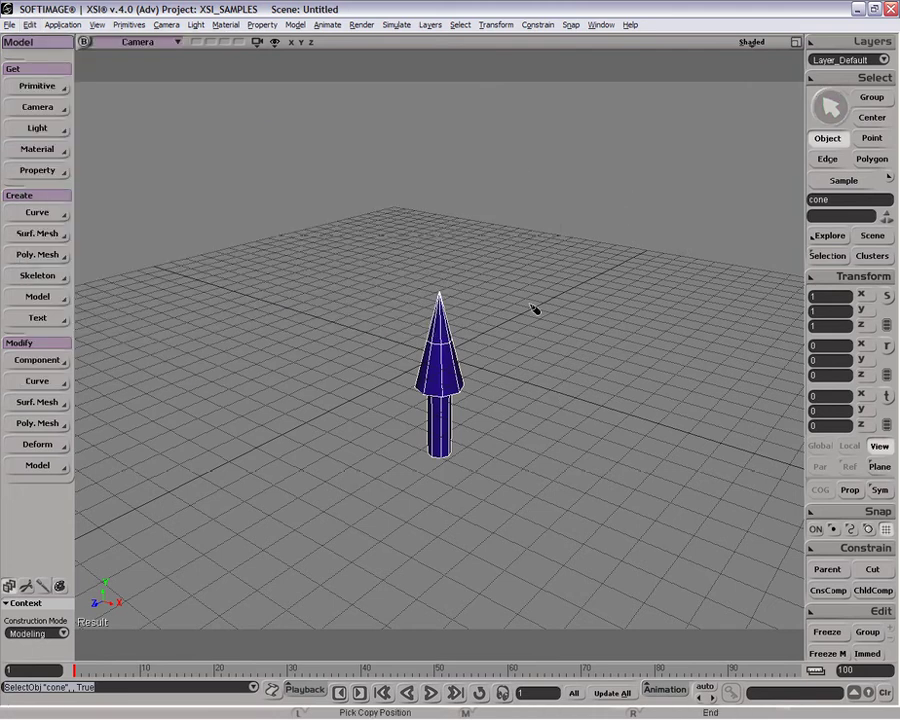
{"action": "left_click", "coordinate": [638, 360]}
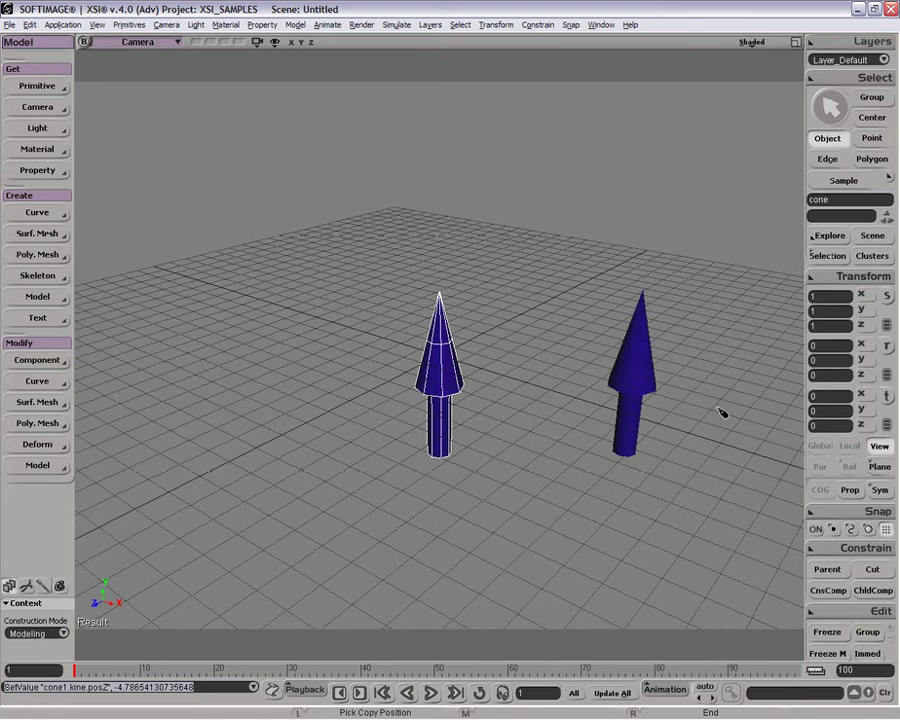
{"action": "left_click", "coordinate": [545, 271]}
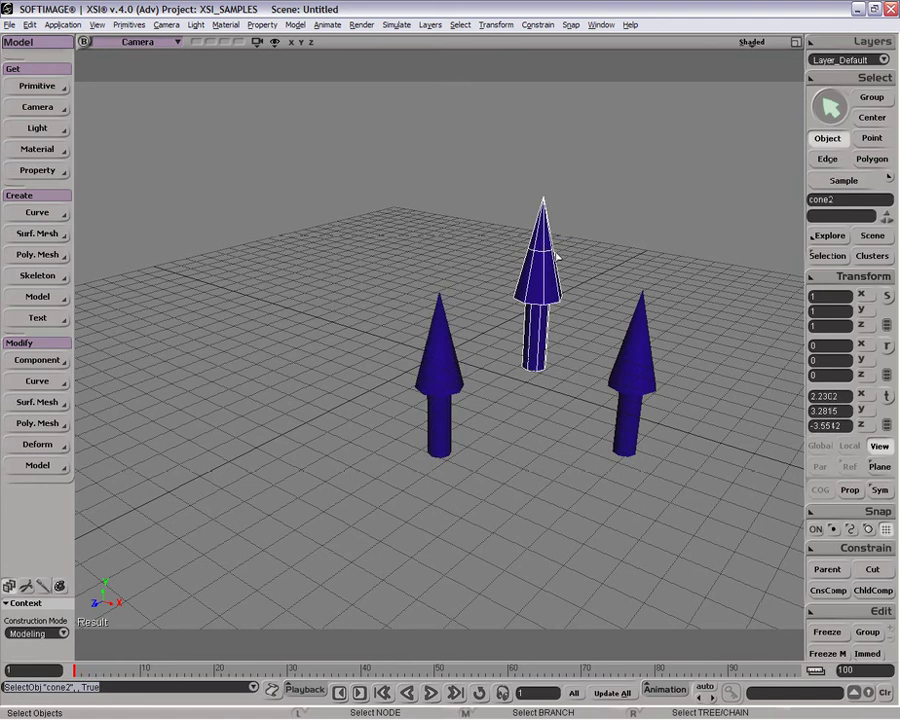
Try translating the tip polygons of the raised rear duplicate along X, and undo the move.
{"action": "key", "text": "y"}
{"action": "left_click", "coordinate": [524, 256]}
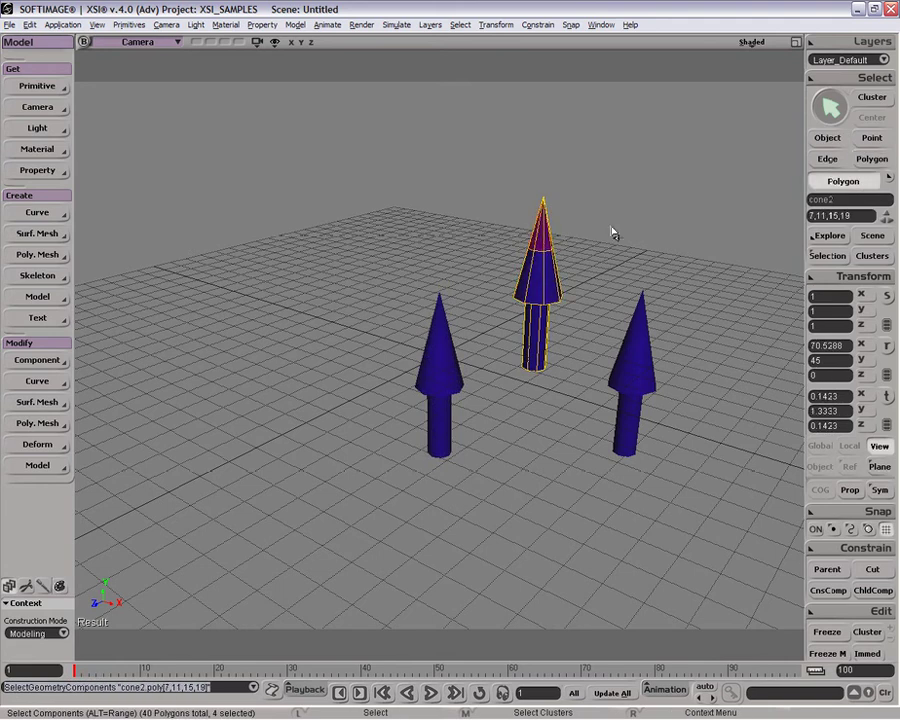
{"action": "key", "text": "v"}
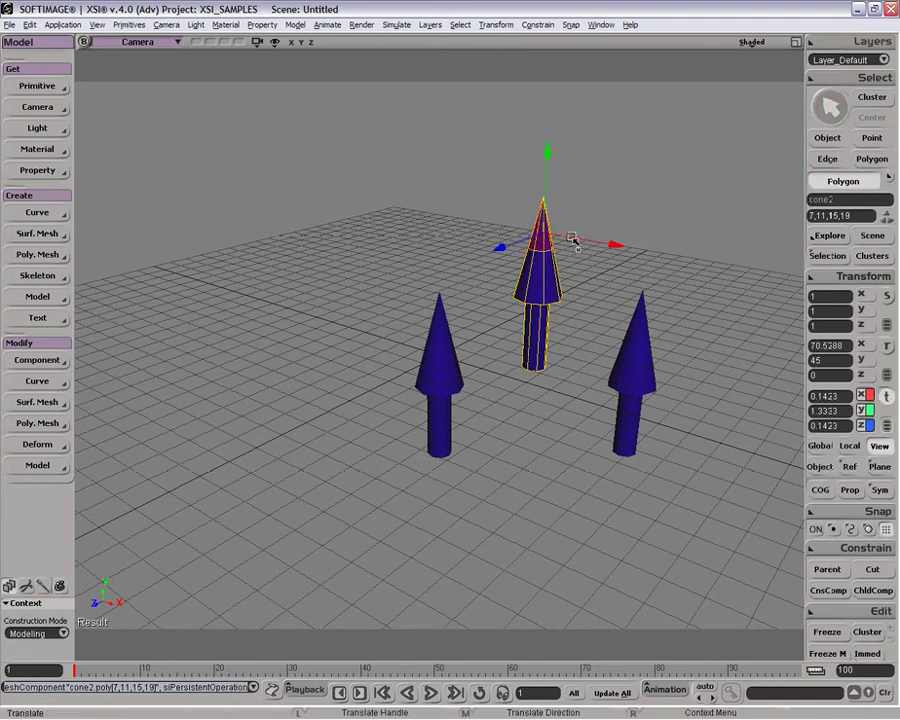
{"action": "left_click_drag", "start_coordinate": [573, 241], "coordinate": [635, 251]}
{"action": "key", "text": "ctrl+z"}
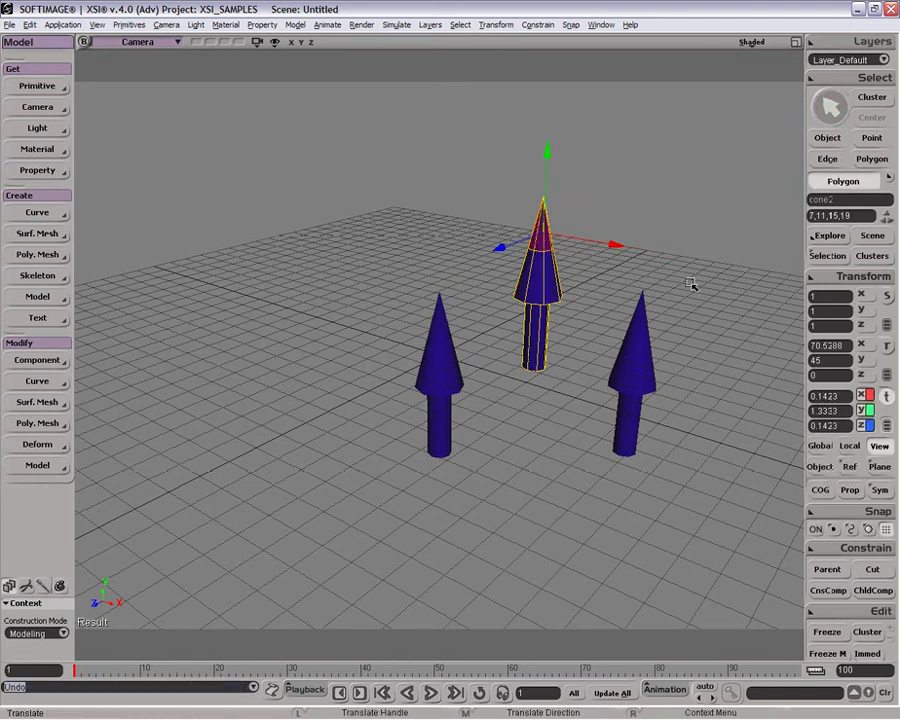
Translate the upper points of the original cone along X to about -2.36 and undo the move.
{"action": "key", "text": "space"}
{"action": "left_click", "coordinate": [432, 360]}
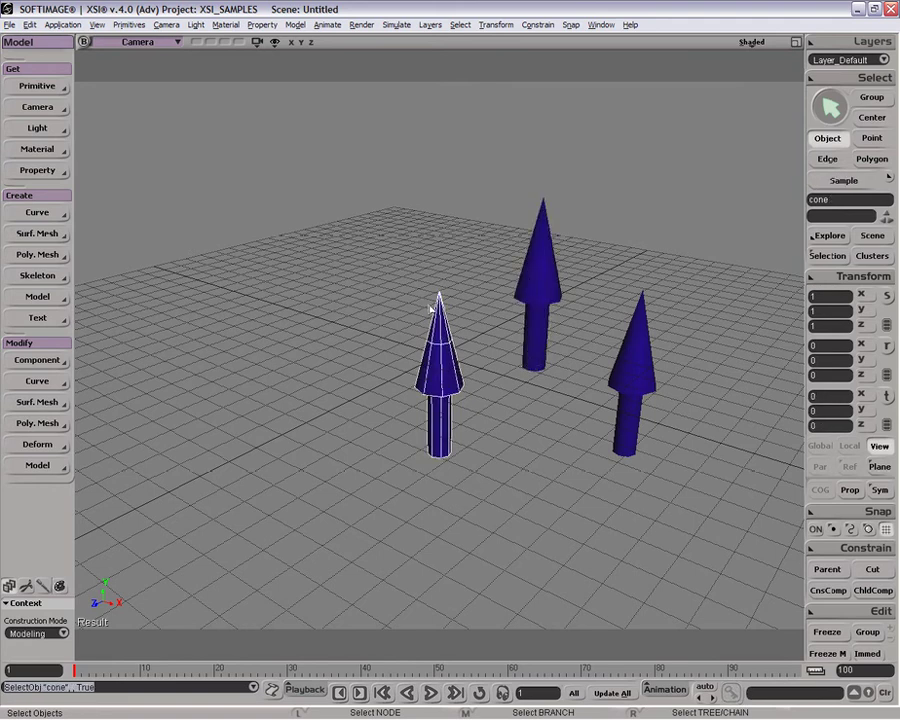
{"action": "key", "text": "t"}
{"action": "mouse_move", "coordinate": [388, 266]}
{"action": "left_mouse_down"}
{"action": "mouse_move", "coordinate": [474, 370]}
{"action": "mouse_move", "coordinate": [484, 203]}
{"action": "left_mouse_up"}
{"action": "key", "text": "v"}
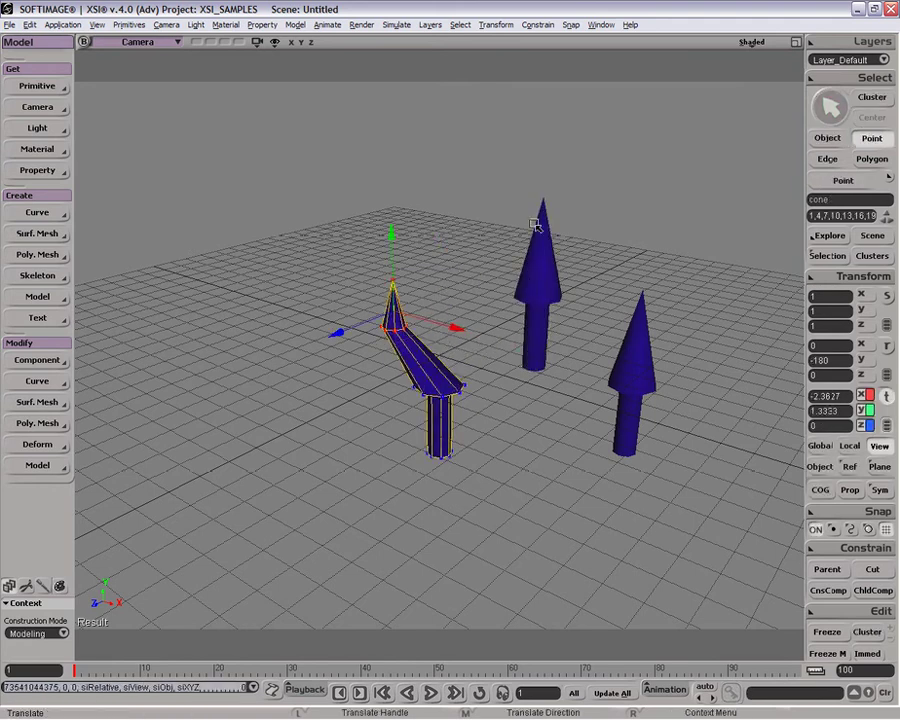
{"action": "key", "text": "ctrl+z"}
Delete the raised duplicate behind the original cone.
{"action": "key", "text": "space"}
{"action": "left_click", "coordinate": [551, 290]}
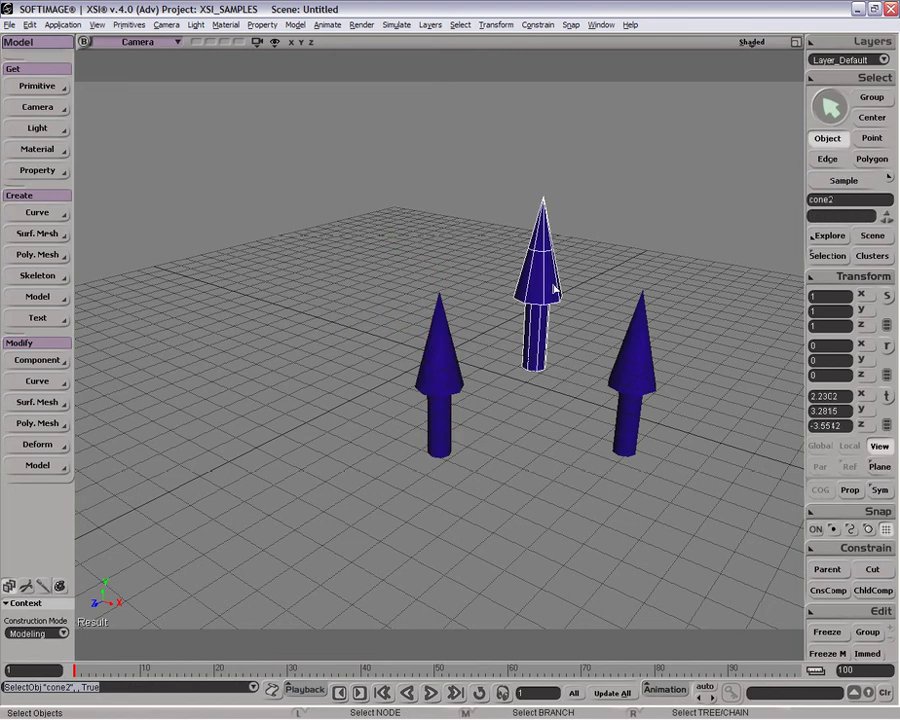
{"action": "key", "text": "Delete"}
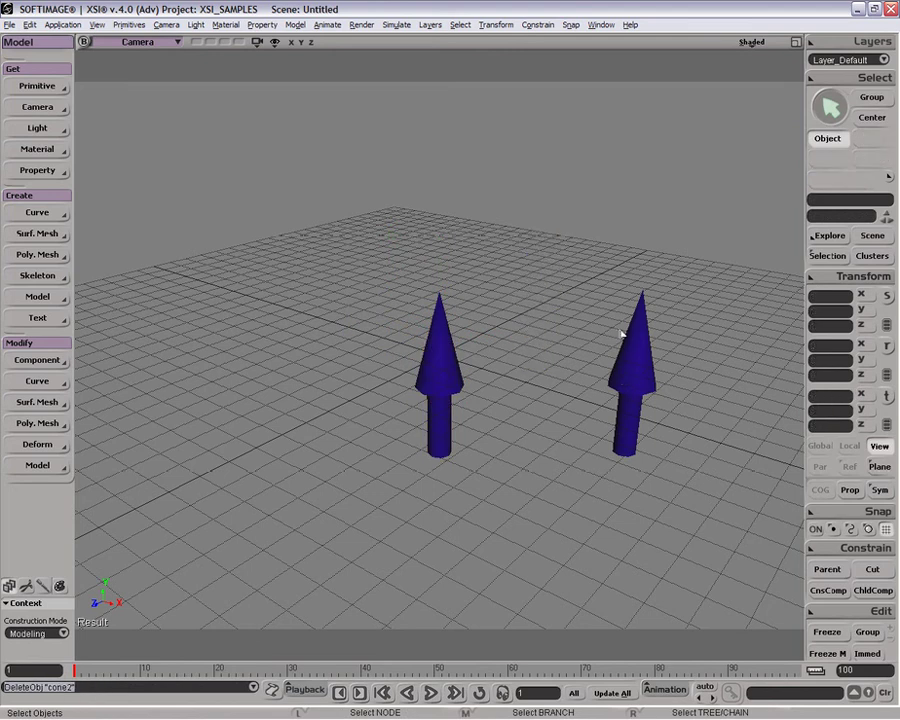
Create a single clone of the original cone and move it along X to about -5.34.
{"action": "left_click", "coordinate": [30, 24]}
{"action": "mouse_move", "coordinate": [210, 145]}
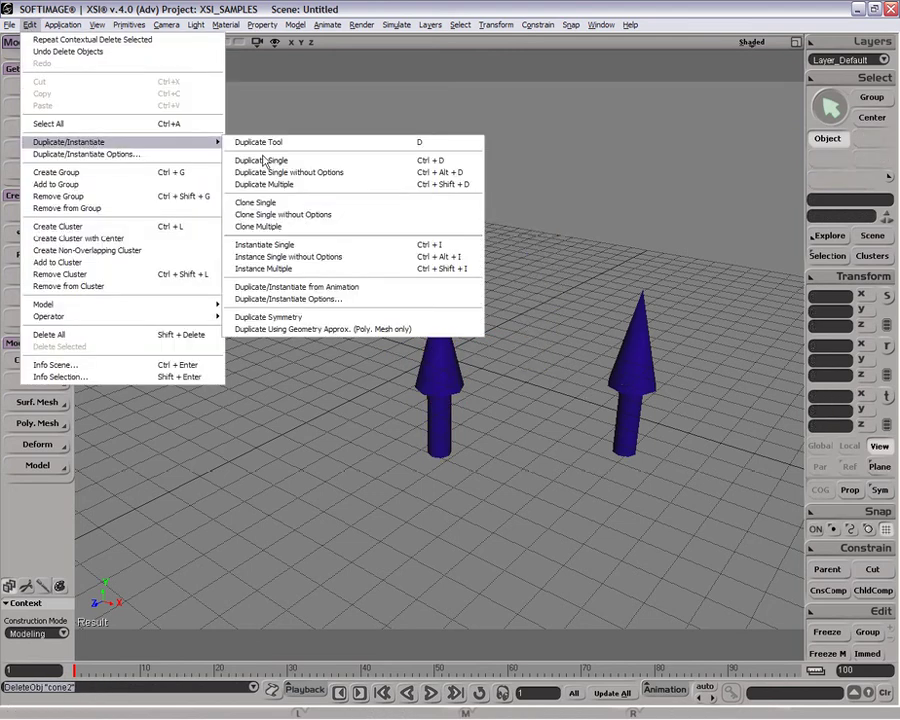
{"action": "left_click", "coordinate": [451, 390]}
{"action": "left_click", "coordinate": [438, 375]}
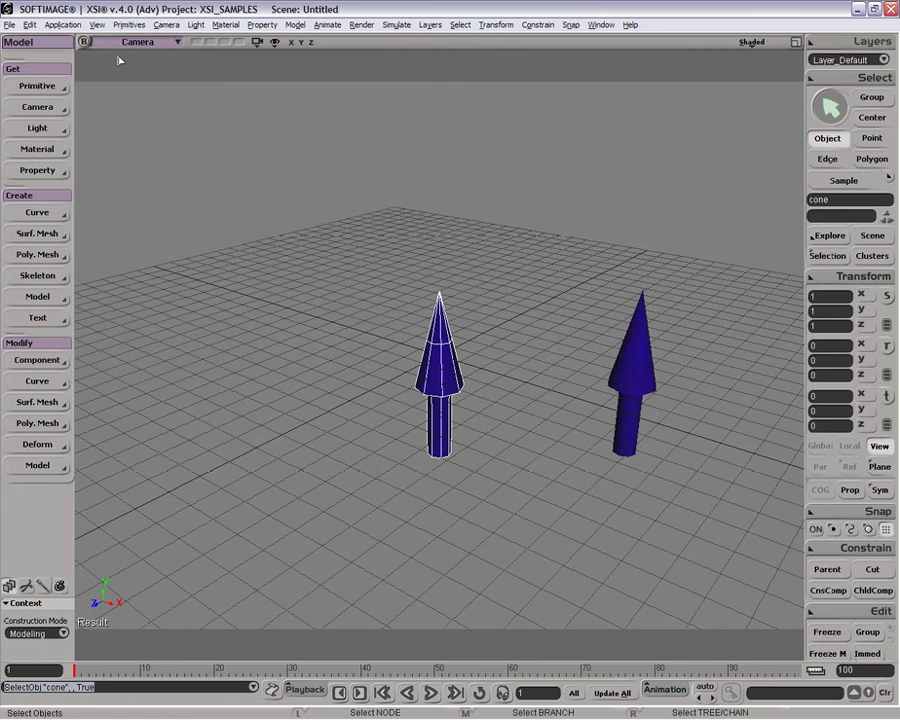
{"action": "left_click", "coordinate": [30, 24]}
{"action": "mouse_move", "coordinate": [150, 141]}
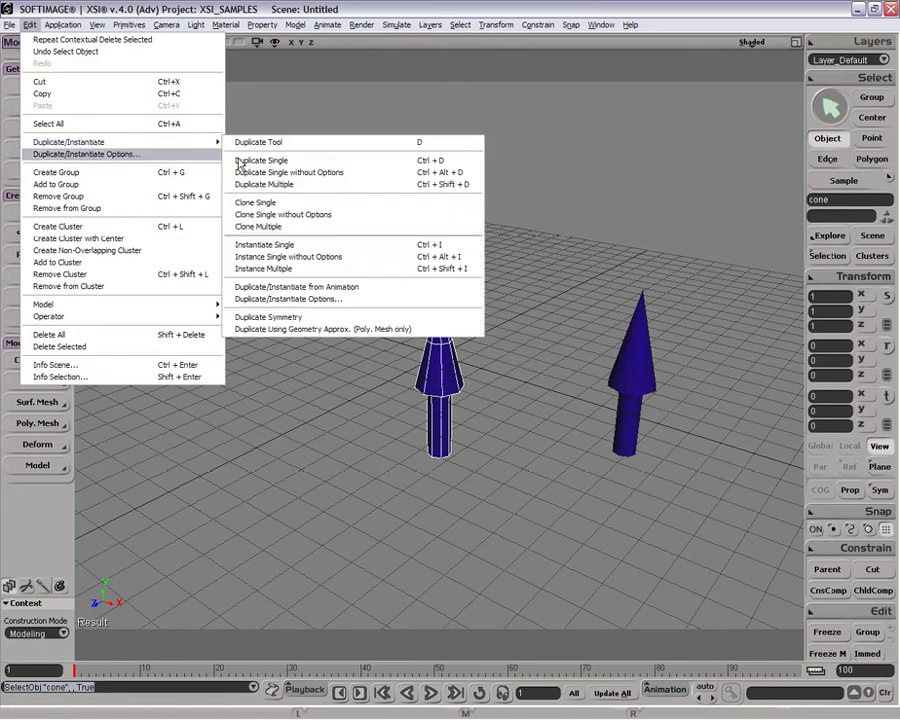
{"action": "left_click", "coordinate": [317, 202]}
{"action": "key", "text": "v"}
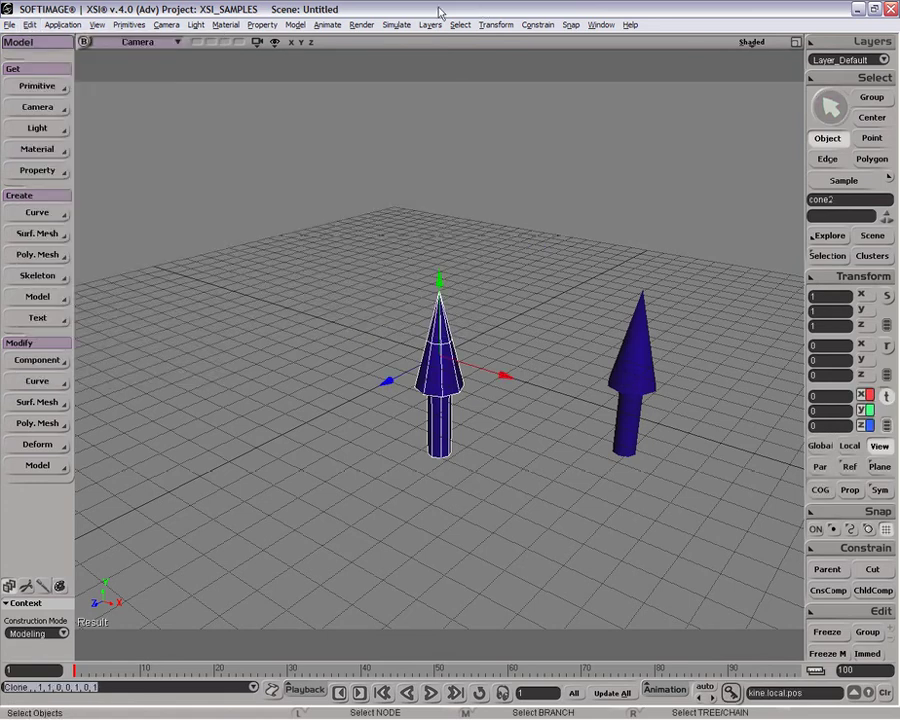
{"action": "left_click_drag", "start_coordinate": [532, 372], "coordinate": [436, 360]}
{"action": "key", "text": "space"}
{"action": "left_click", "coordinate": [437, 378]}
{"action": "left_click", "coordinate": [313, 343]}
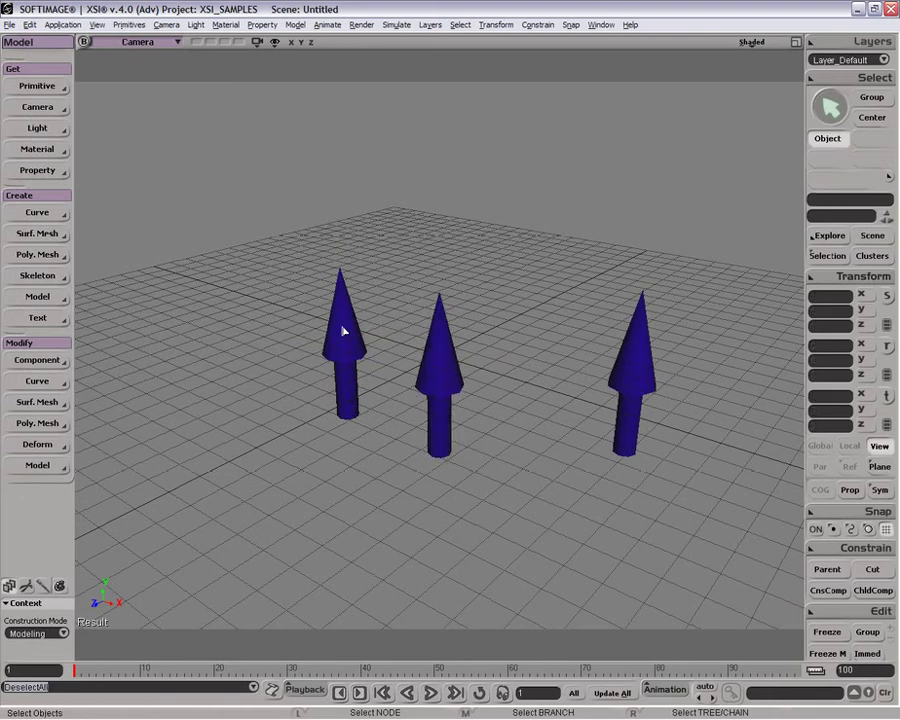
Try to select polygons on the upper part of the clone.
{"action": "left_click", "coordinate": [341, 318]}
{"action": "key", "text": "y"}
{"action": "left_click_drag", "start_coordinate": [327, 325], "coordinate": [361, 327]}
{"action": "key", "text": "space"}
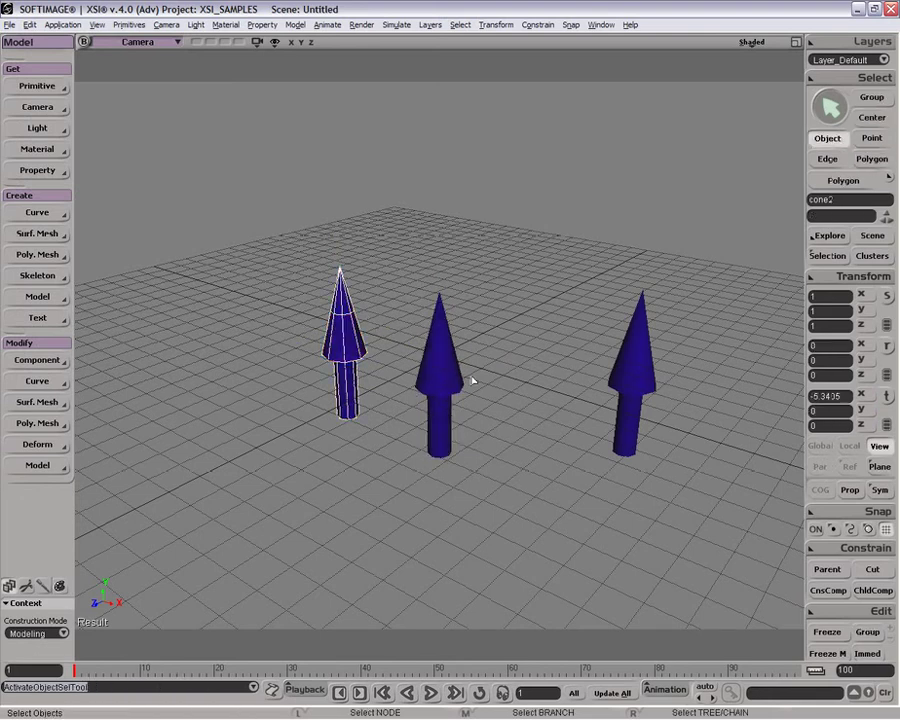
Translate the upper points of the original cone along Z to about -1.97 and undo the move.
{"action": "left_click", "coordinate": [440, 376]}
{"action": "key", "text": "t"}
{"action": "left_click_drag", "start_coordinate": [426, 273], "coordinate": [477, 371]}
{"action": "key", "text": "v"}
{"action": "left_click_drag", "start_coordinate": [406, 346], "coordinate": [435, 333]}
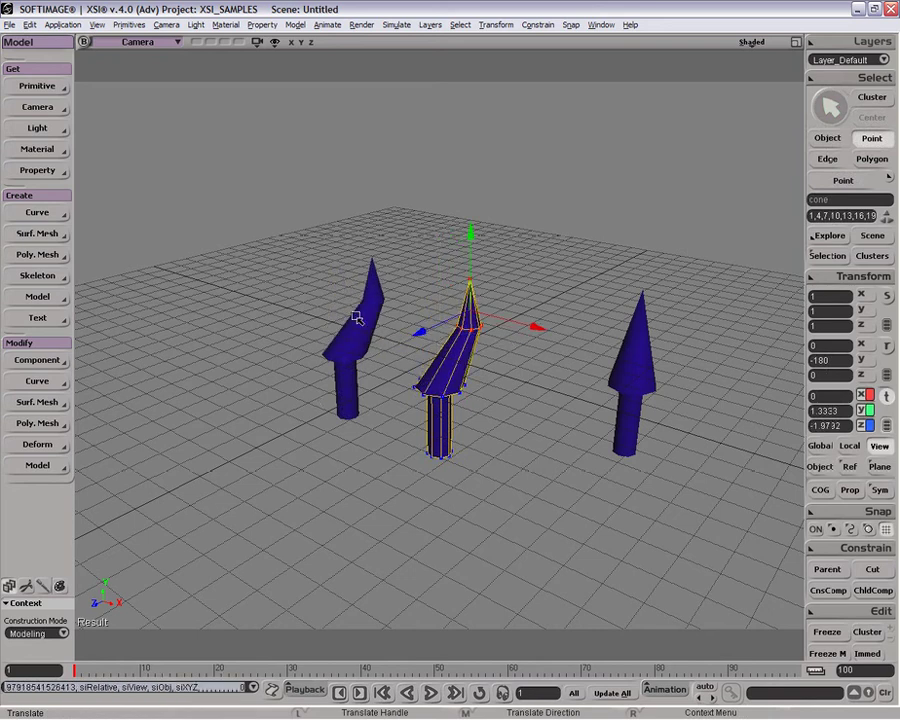
{"action": "key", "text": "ctrl+z"}
{"action": "key", "text": "space"}
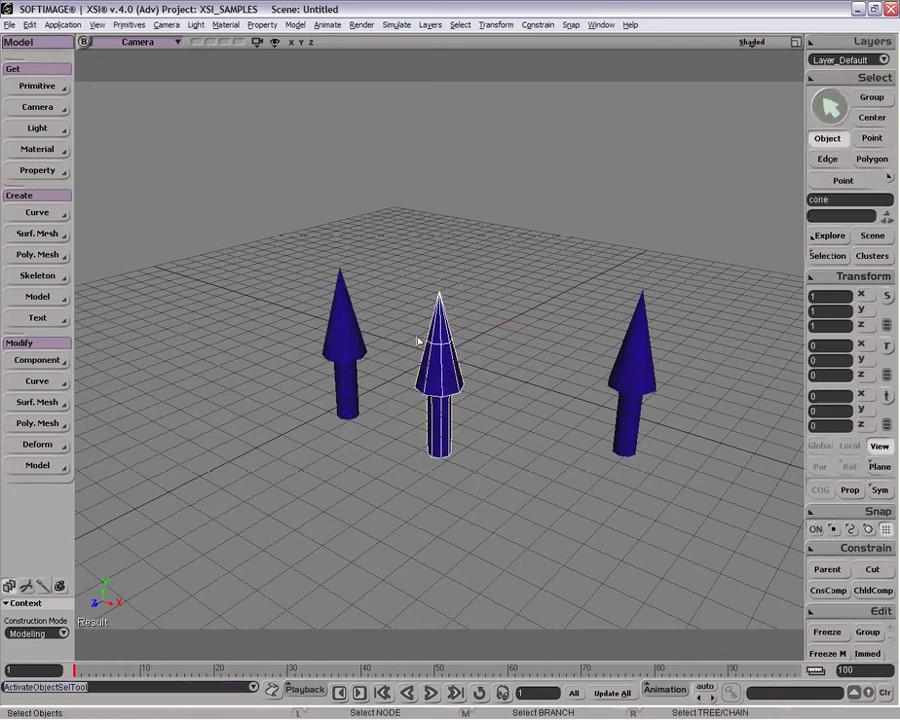
Delete the remaining duplicate and the clone, keeping only the original cone.
{"action": "left_click", "coordinate": [340, 344]}
{"action": "left_click", "coordinate": [632, 380]}
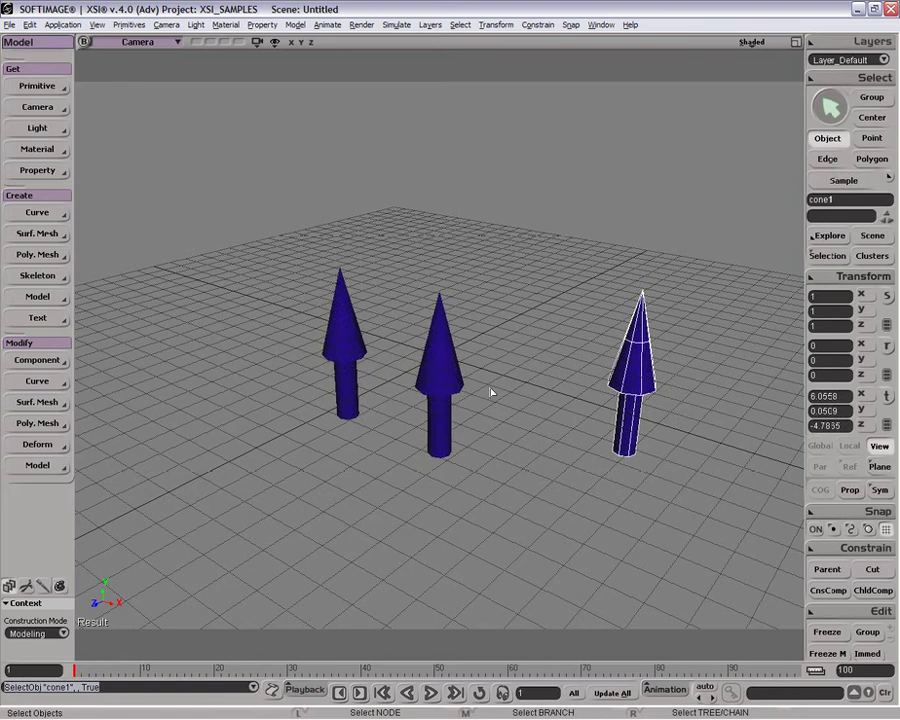
{"action": "left_click", "coordinate": [354, 366]}
{"action": "left_click", "coordinate": [645, 380]}
{"action": "left_click", "coordinate": [354, 340]}
{"action": "left_click", "coordinate": [609, 382]}
{"action": "key", "text": "Delete"}
{"action": "left_click", "coordinate": [347, 332]}
{"action": "key", "text": "Delete"}
Create a new model from the branch-selected cone and name it Cone.
{"action": "left_click", "coordinate": [29, 24]}
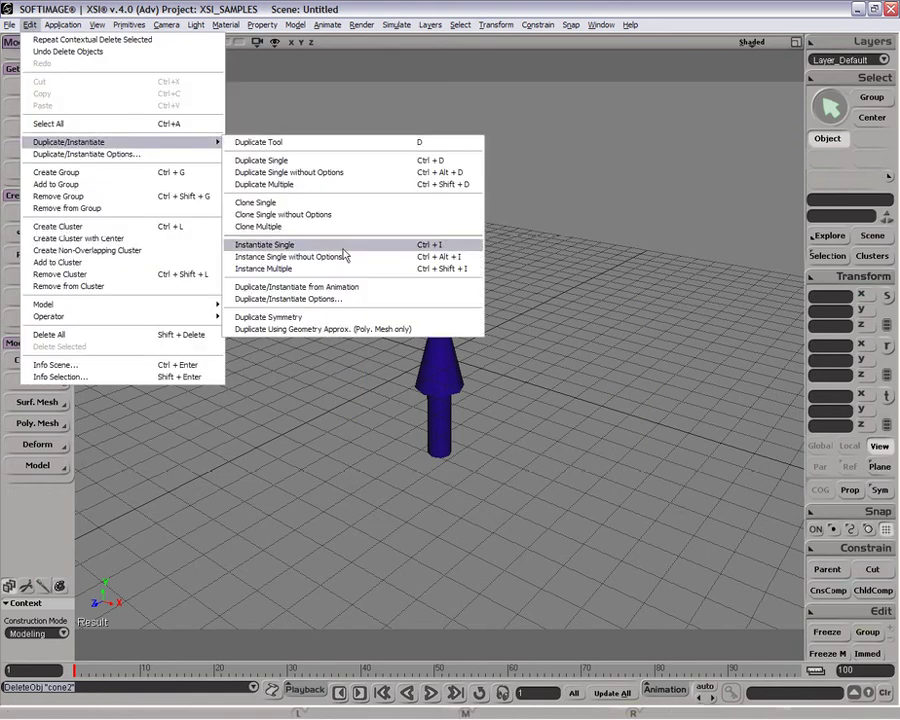
{"action": "left_click", "coordinate": [561, 355]}
{"action": "middle_click", "coordinate": [441, 383]}
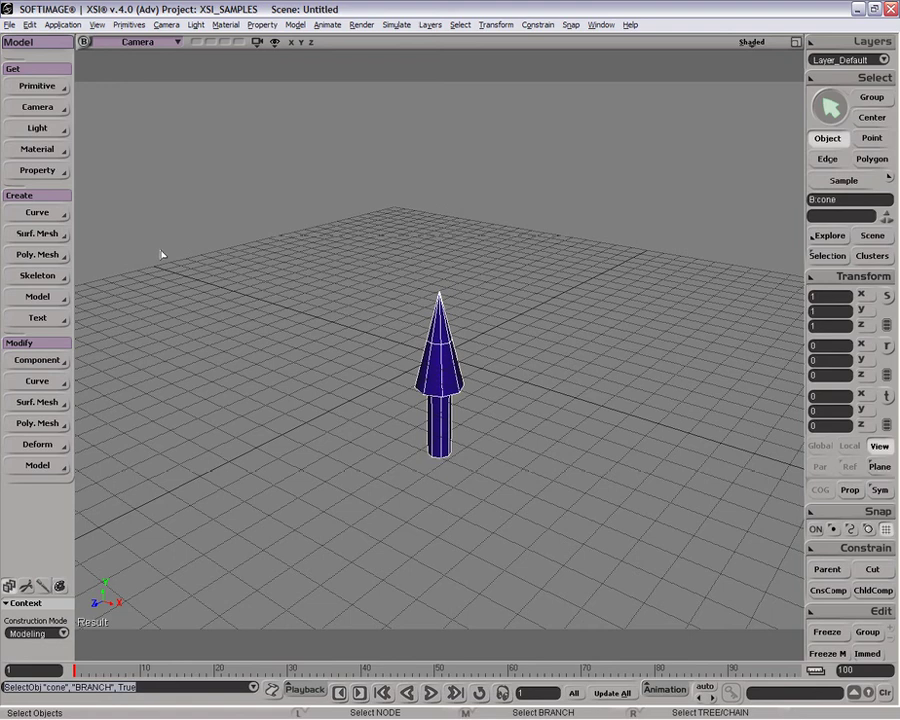
{"action": "left_click", "coordinate": [39, 298]}
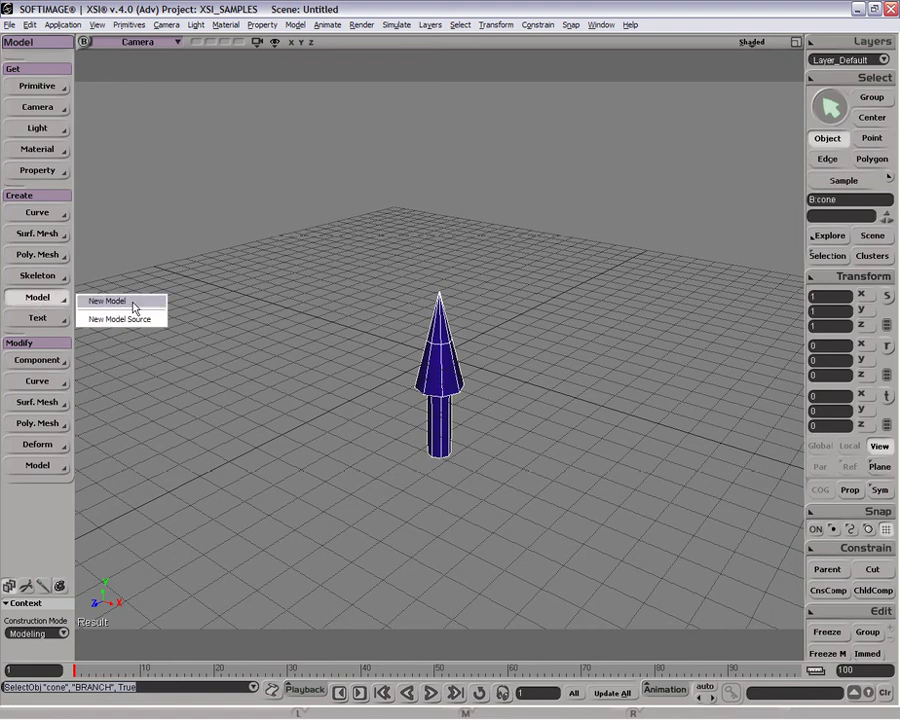
{"action": "left_click", "coordinate": [134, 309]}
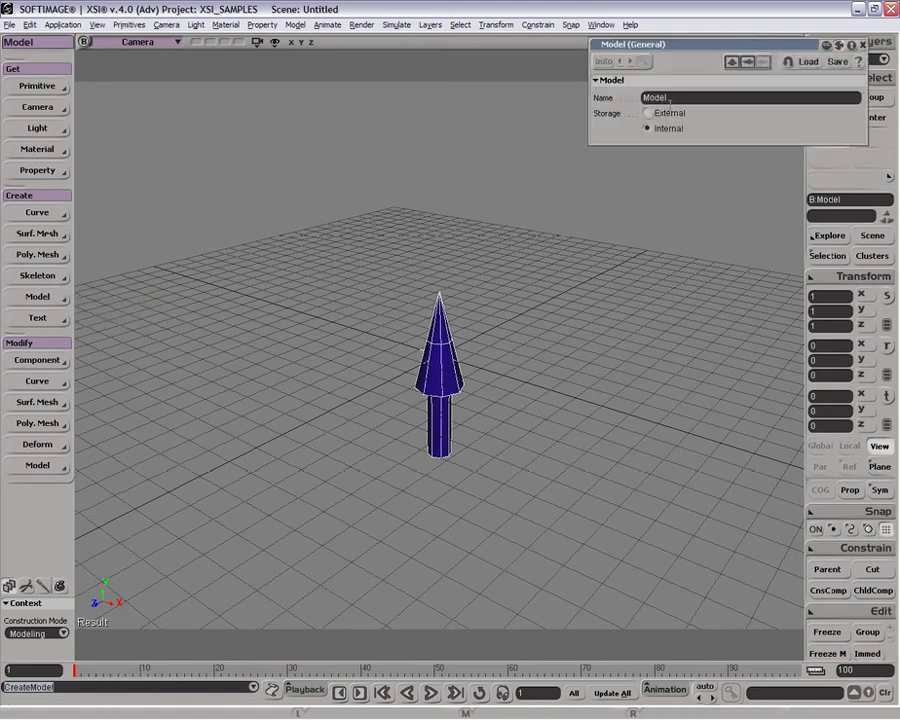
{"action": "type", "text": "Cone"}
{"action": "key", "text": "Return"}
{"action": "left_click", "coordinate": [862, 45]}
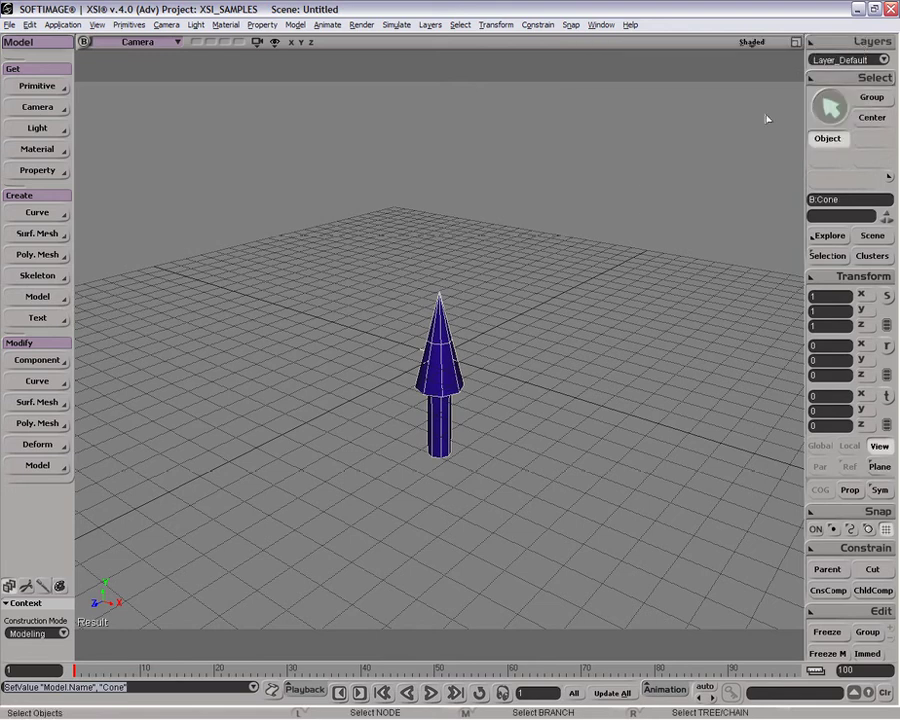
Examine the contents of the Cone model in the scene explorer.
{"action": "key", "text": "8"}
{"action": "left_click", "coordinate": [49, 259]}
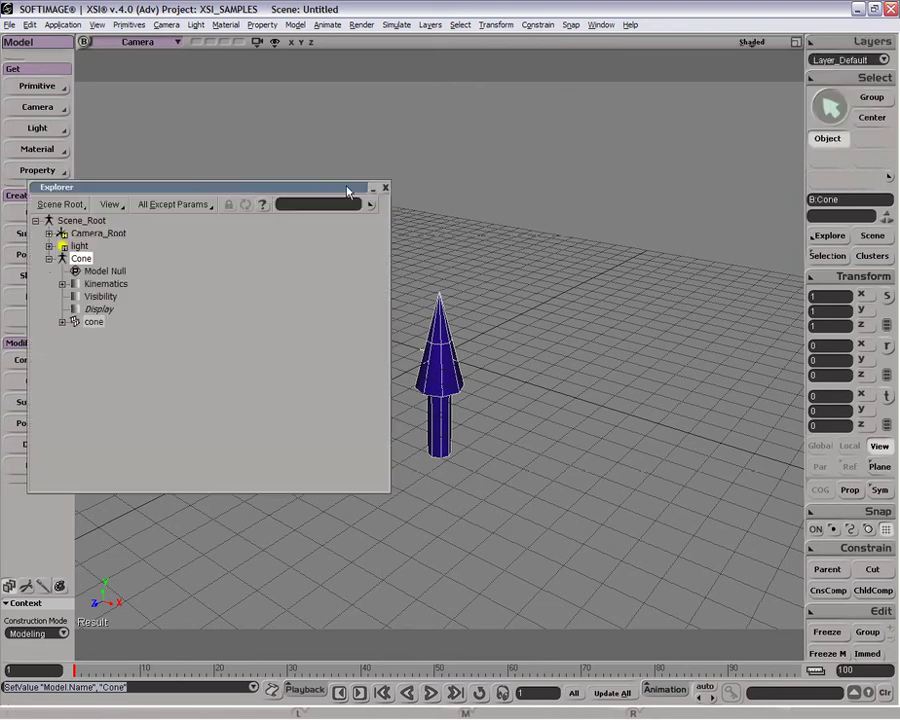
{"action": "left_click", "coordinate": [384, 187]}
Create a single instance of the Cone model and move it along Z to about -3.17.
{"action": "left_click", "coordinate": [31, 25]}
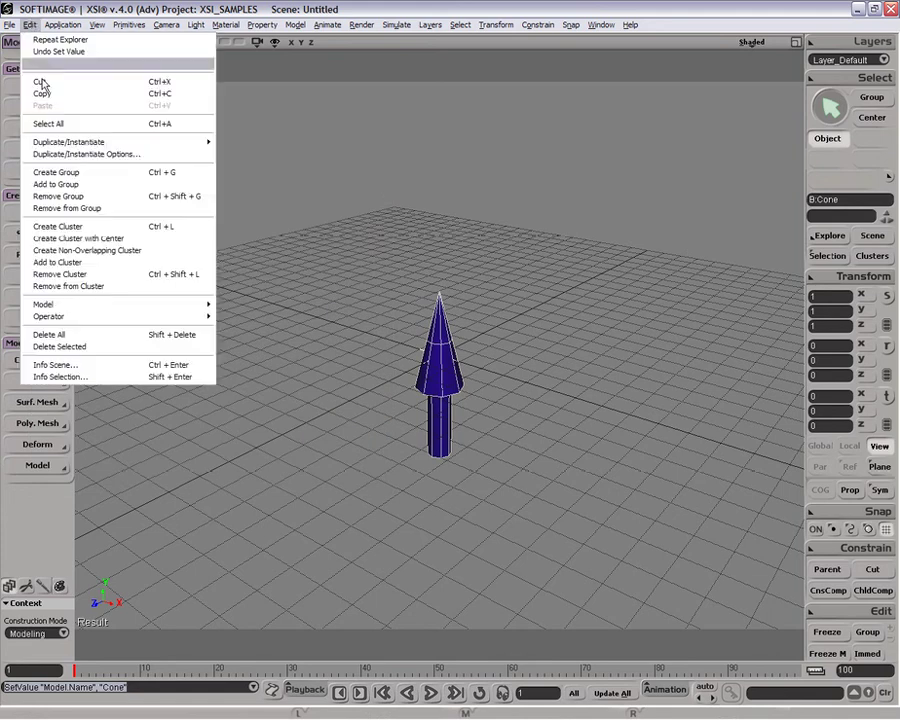
{"action": "mouse_move", "coordinate": [134, 141]}
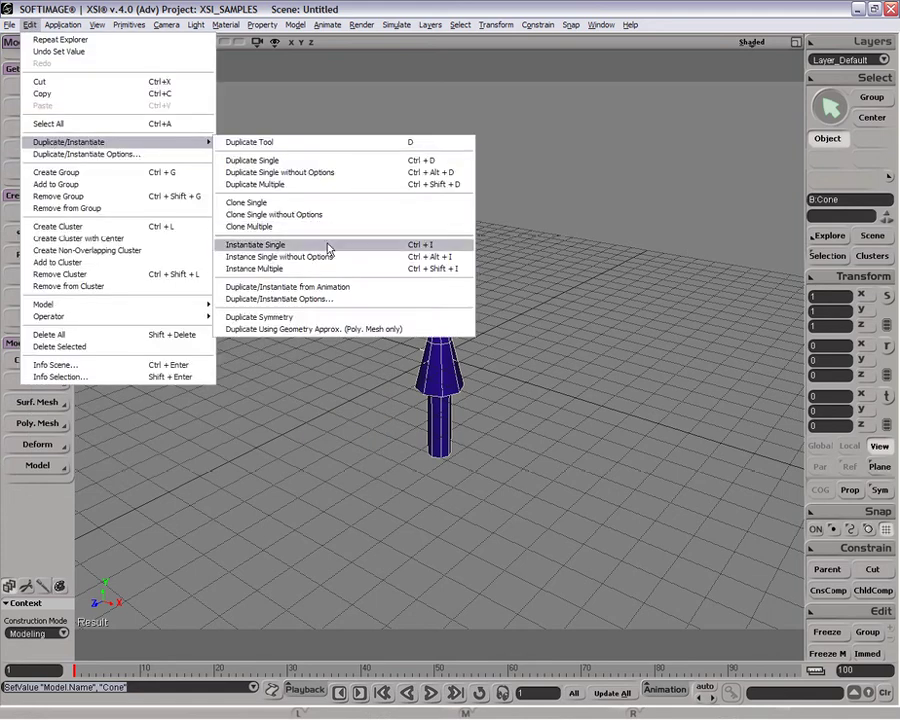
{"action": "left_click", "coordinate": [329, 246]}
{"action": "key", "text": "v"}
{"action": "left_click_drag", "start_coordinate": [460, 408], "coordinate": [446, 381]}
{"action": "key", "text": "space"}
Try to select components on the tip of the cone instance.
{"action": "left_click", "coordinate": [486, 322]}
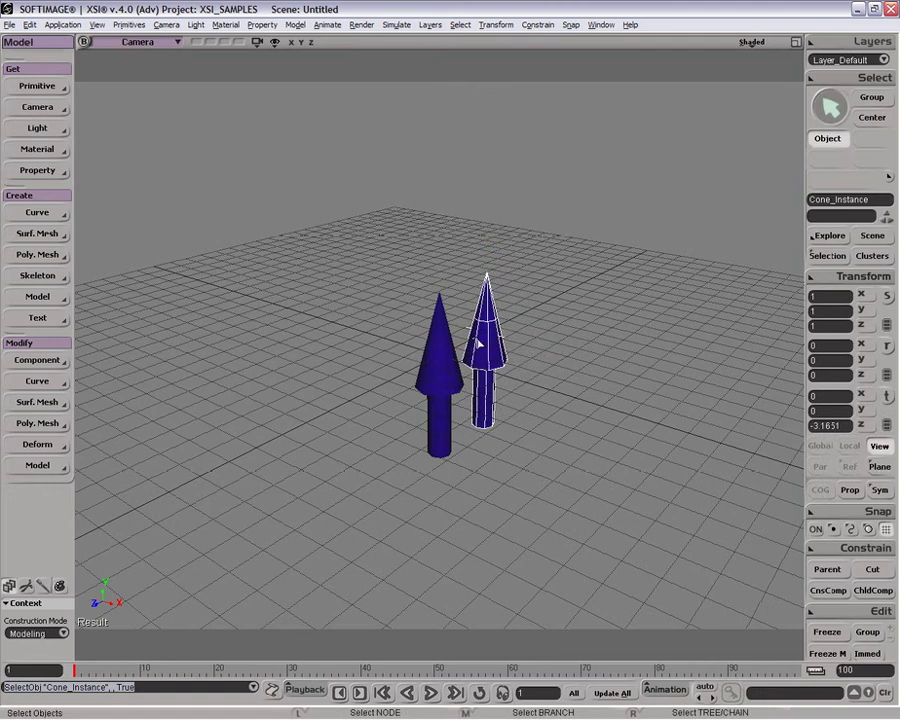
{"action": "left_click", "coordinate": [536, 328]}
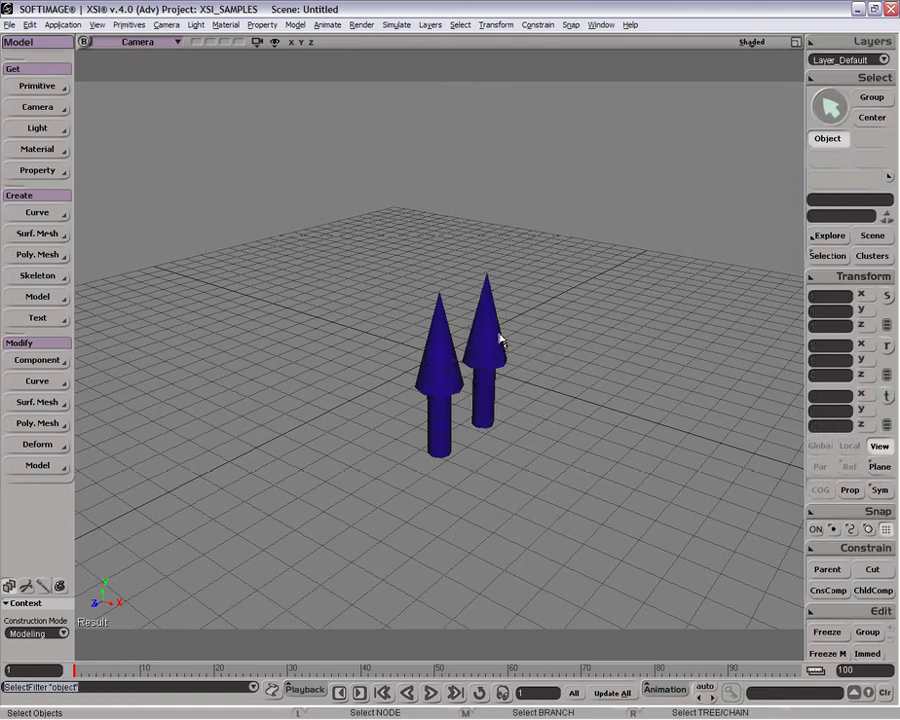
{"action": "left_click", "coordinate": [490, 322]}
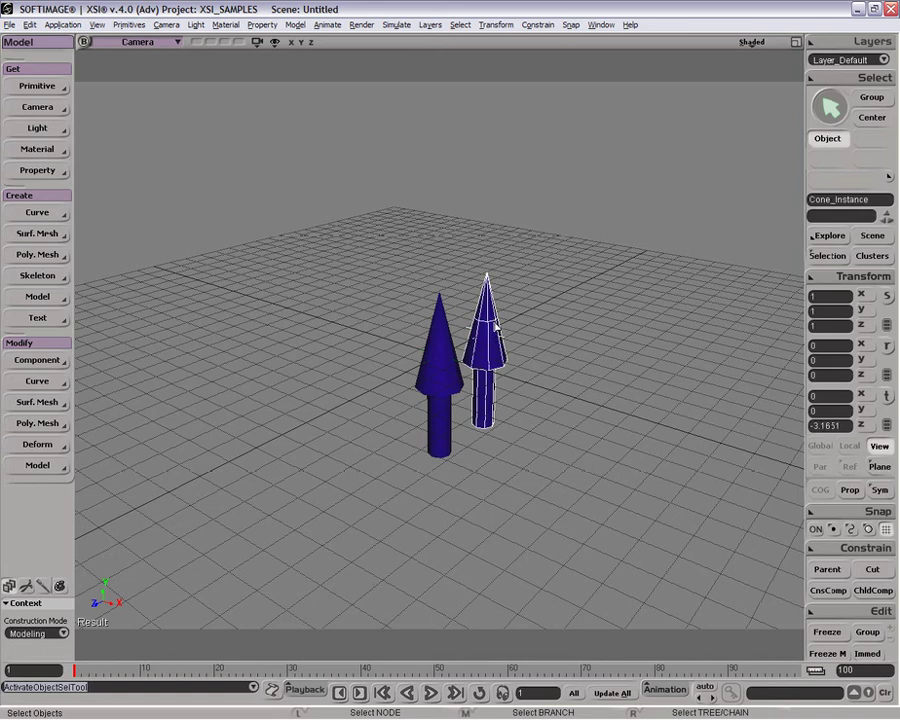
{"action": "left_click", "coordinate": [452, 261]}
{"action": "left_click_drag", "start_coordinate": [448, 255], "coordinate": [528, 346]}
{"action": "left_click", "coordinate": [483, 302]}
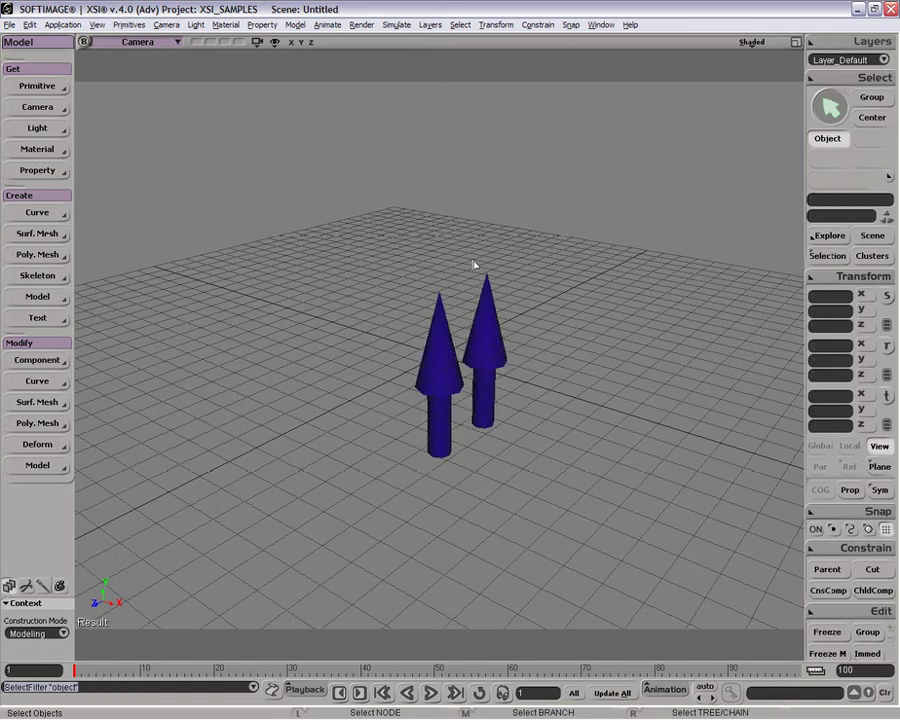
Translate the tip point of the original cone along X to about -1.29 and undo the move.
{"action": "left_click", "coordinate": [443, 353]}
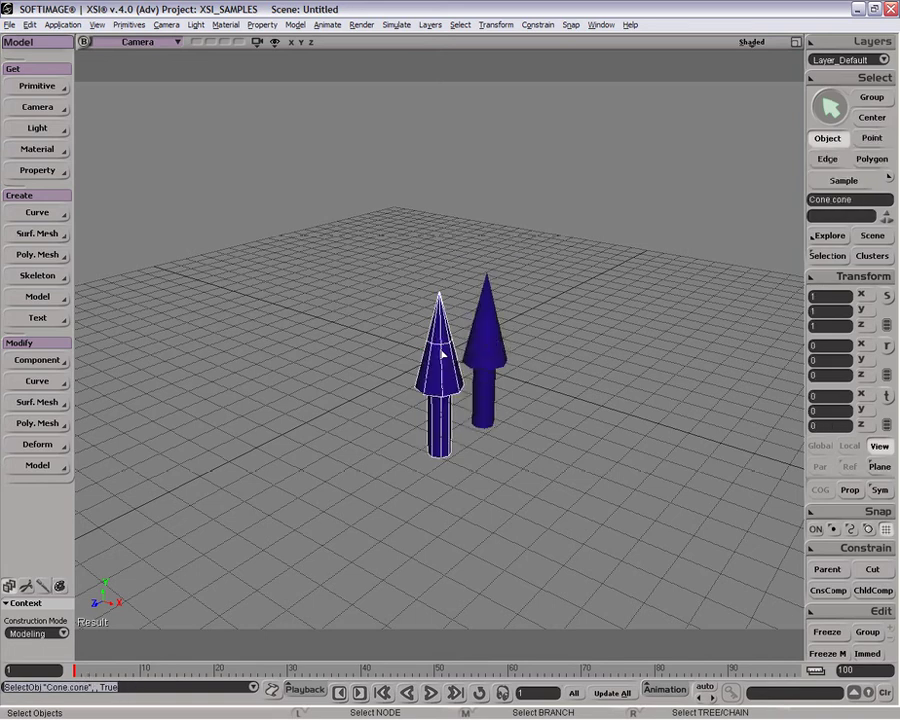
{"action": "key", "text": "t"}
{"action": "left_click_drag", "start_coordinate": [405, 288], "coordinate": [434, 294]}
{"action": "key", "text": "v"}
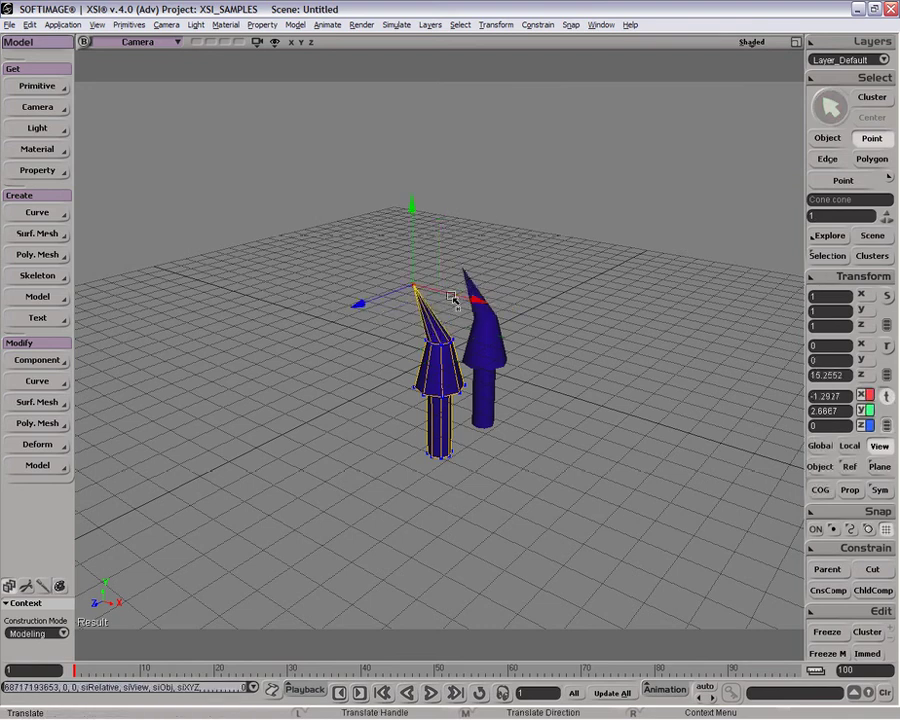
{"action": "key", "text": "ctrl+z"}
{"action": "key", "text": "space"}
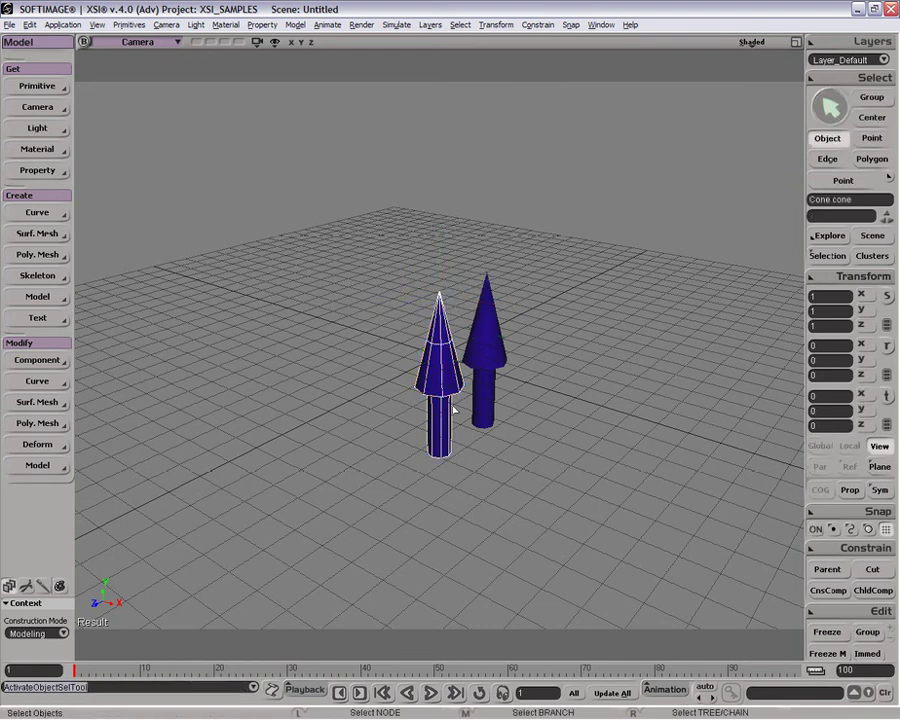
Delete the cone instance standing behind the original cone.
{"action": "left_click", "coordinate": [502, 361]}
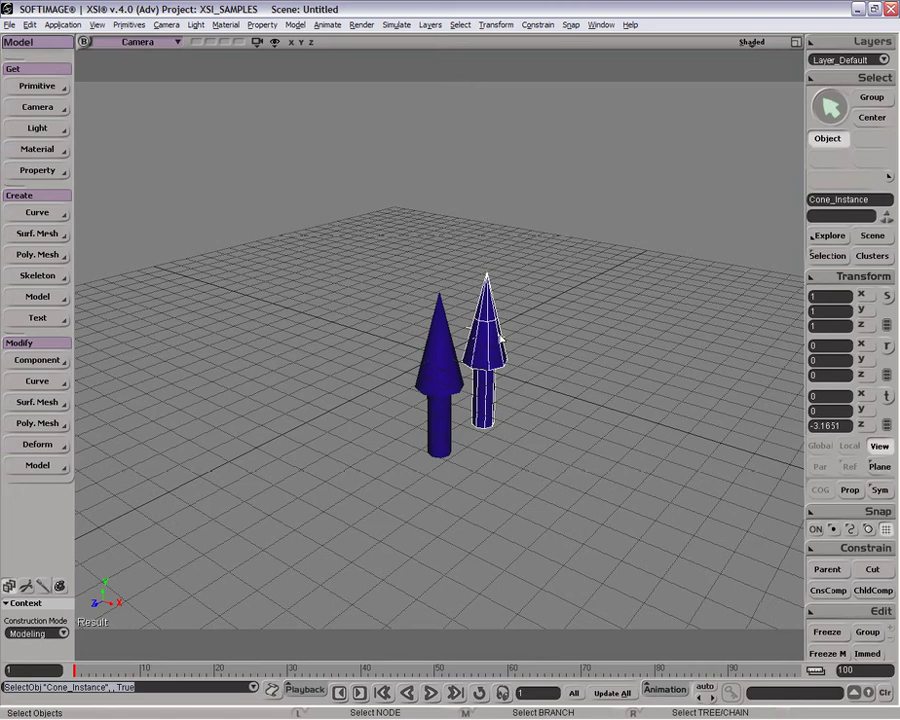
{"action": "key", "text": "space"}
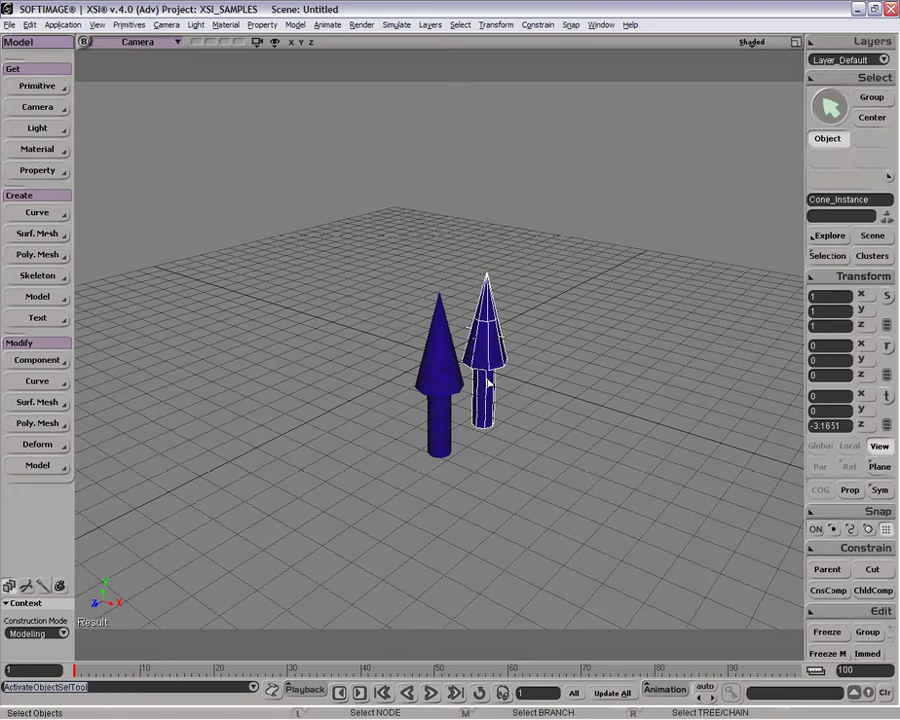
{"action": "key", "text": "Delete"}
Start a multiple duplication of the original cone and examine its options for polygons, history and resulting selection.
{"action": "left_click", "coordinate": [448, 385]}
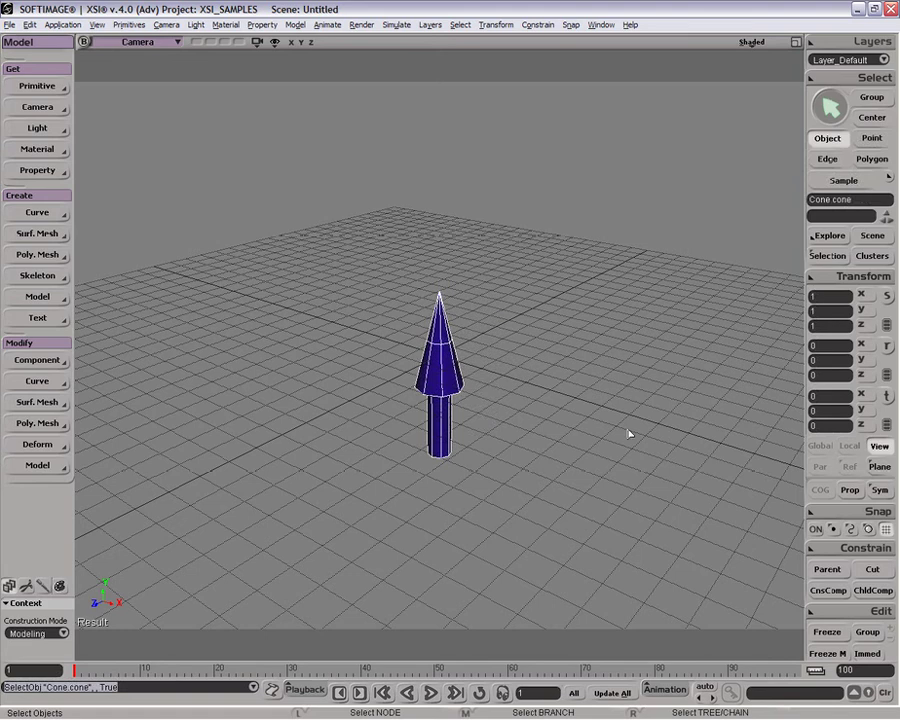
{"action": "left_click", "coordinate": [31, 25]}
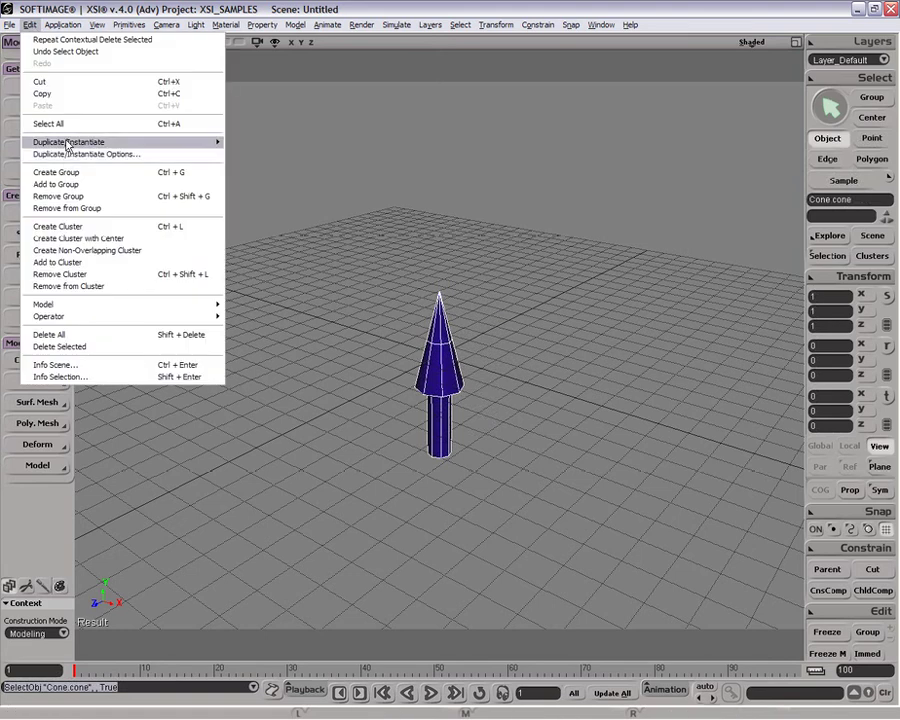
{"action": "mouse_move", "coordinate": [66, 141]}
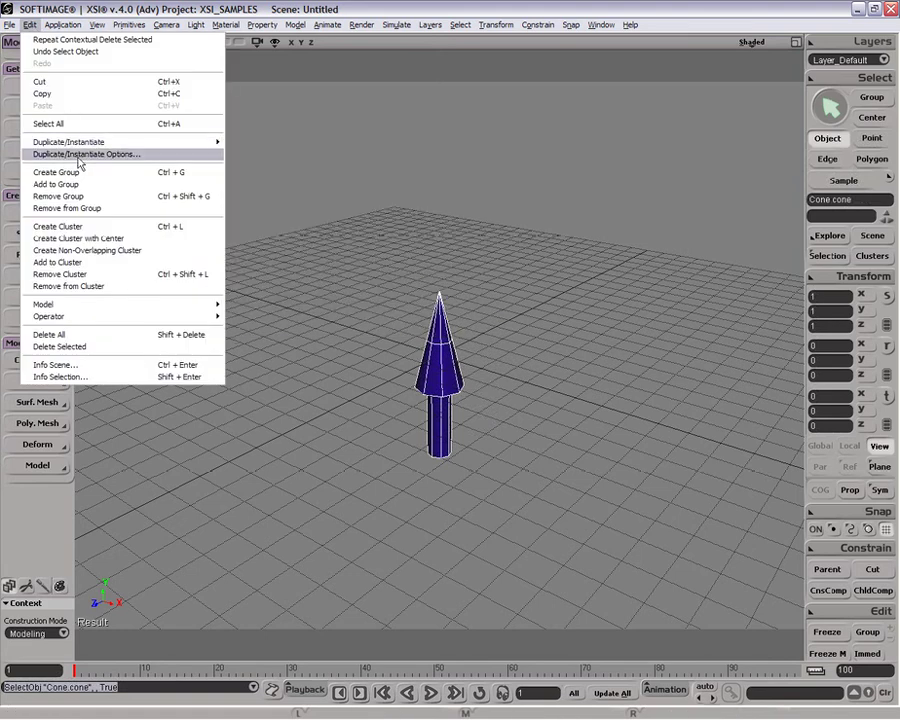
{"action": "mouse_move", "coordinate": [185, 143]}
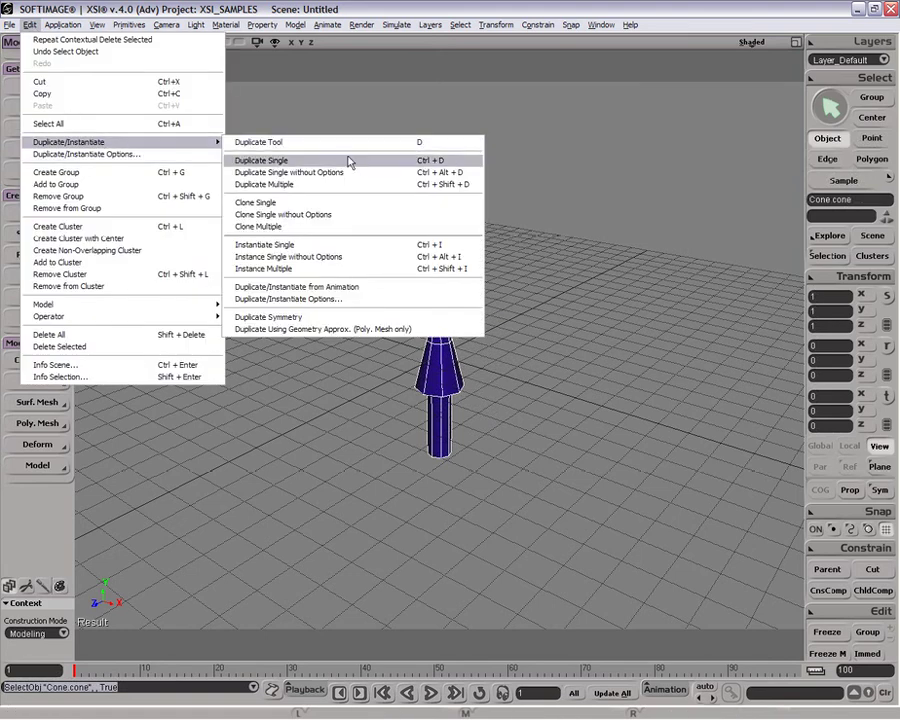
{"action": "left_click", "coordinate": [391, 187]}
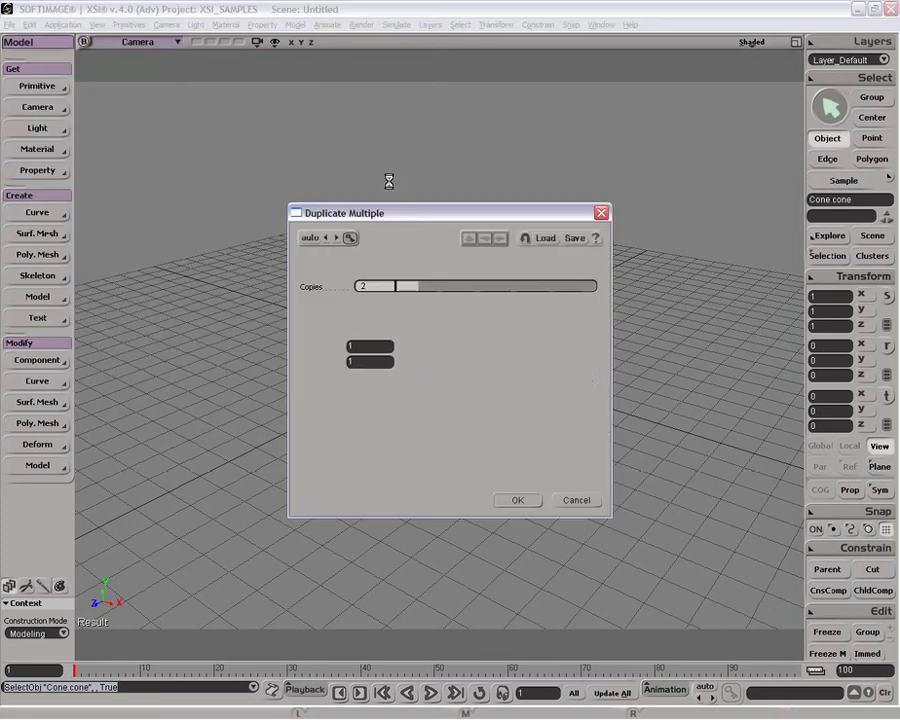
{"action": "left_click_drag", "start_coordinate": [407, 213], "coordinate": [196, 95]}
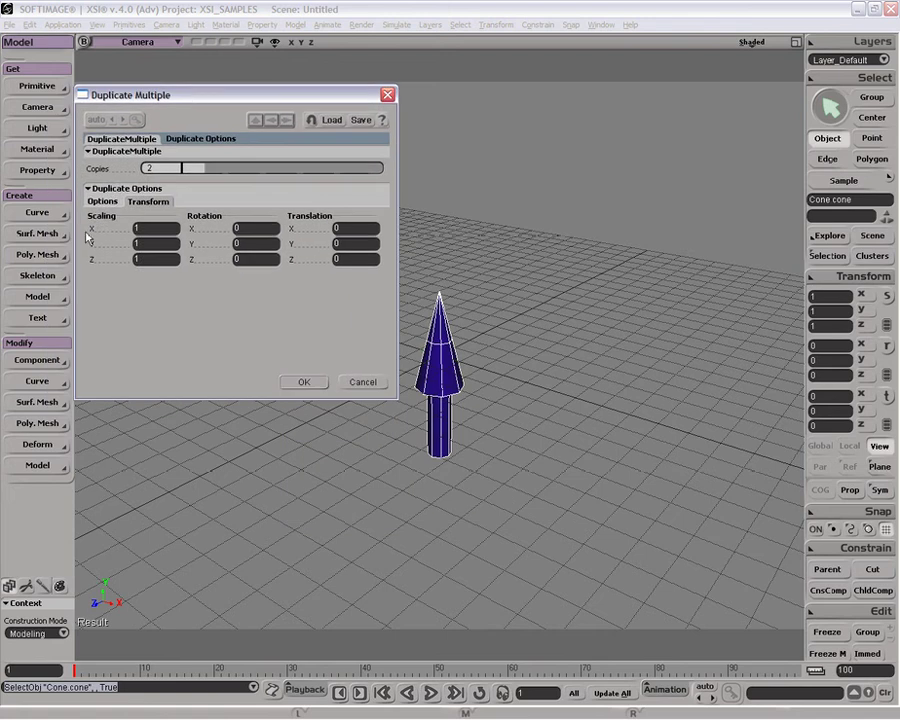
{"action": "left_click", "coordinate": [100, 201]}
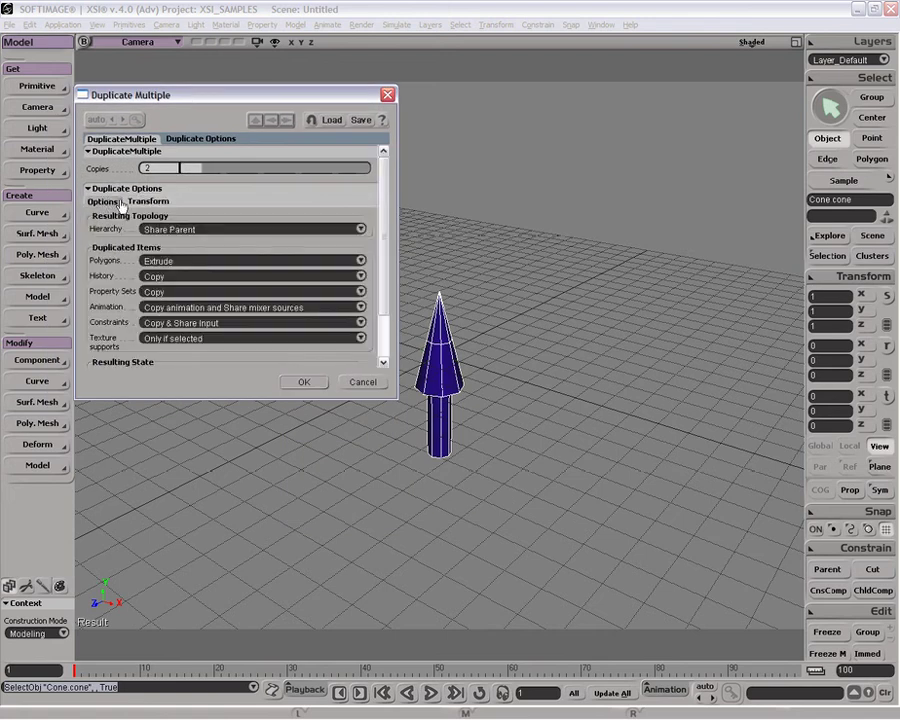
{"action": "left_click_drag", "start_coordinate": [389, 205], "coordinate": [389, 237]}
{"action": "scroll", "coordinate": [313, 310], "scroll_direction": "up", "scroll_amount": 2}
{"action": "left_click", "coordinate": [200, 260]}
{"action": "left_click", "coordinate": [188, 278]}
{"action": "left_click", "coordinate": [190, 279]}
{"action": "scroll", "coordinate": [357, 310], "scroll_direction": "down", "scroll_amount": 2}
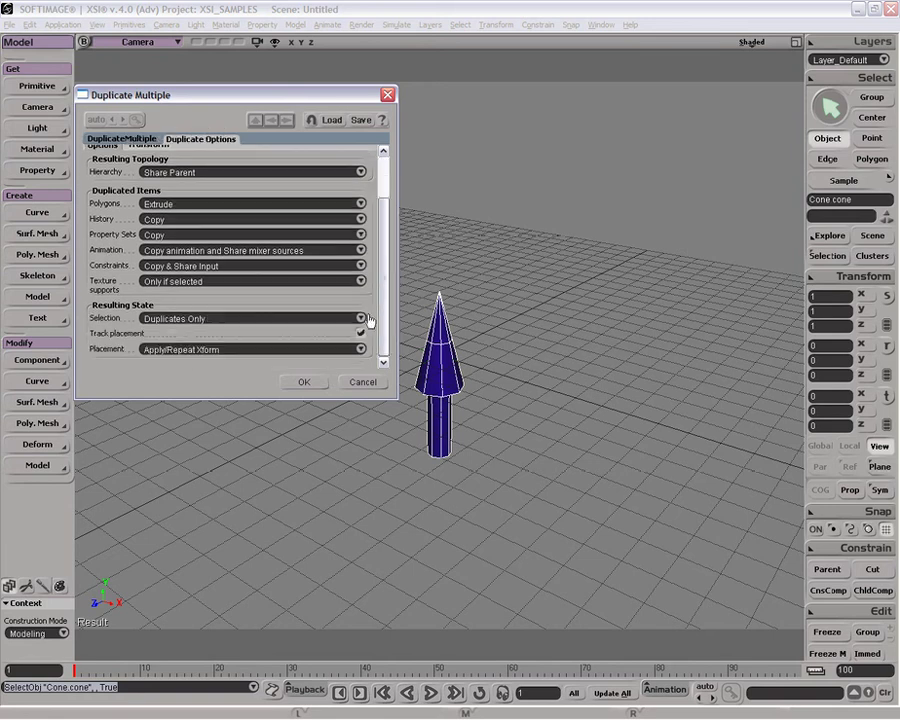
{"action": "left_click", "coordinate": [227, 323]}
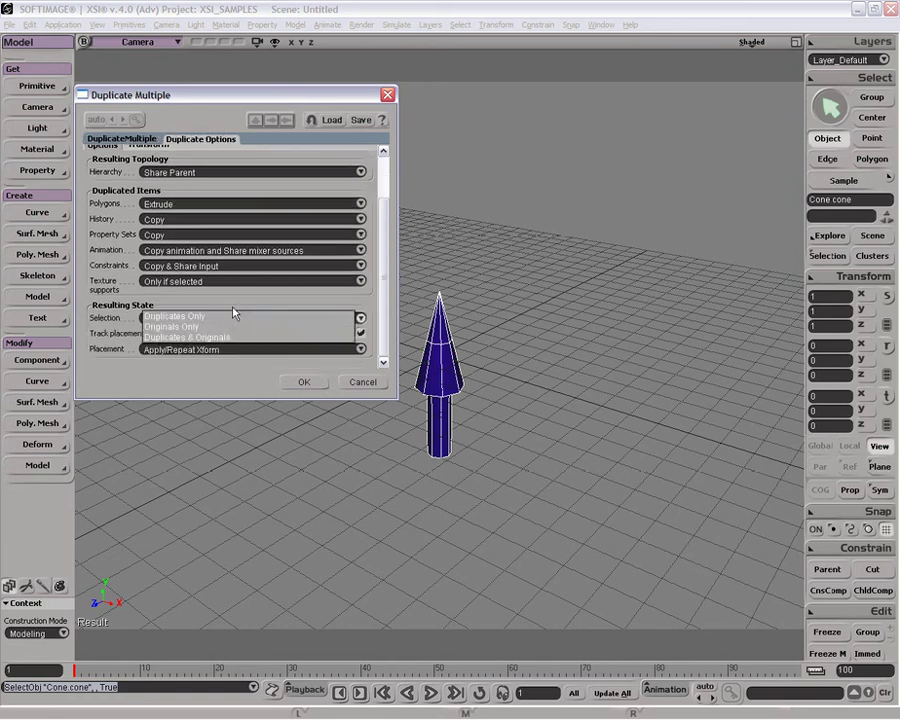
{"action": "left_click", "coordinate": [241, 316]}
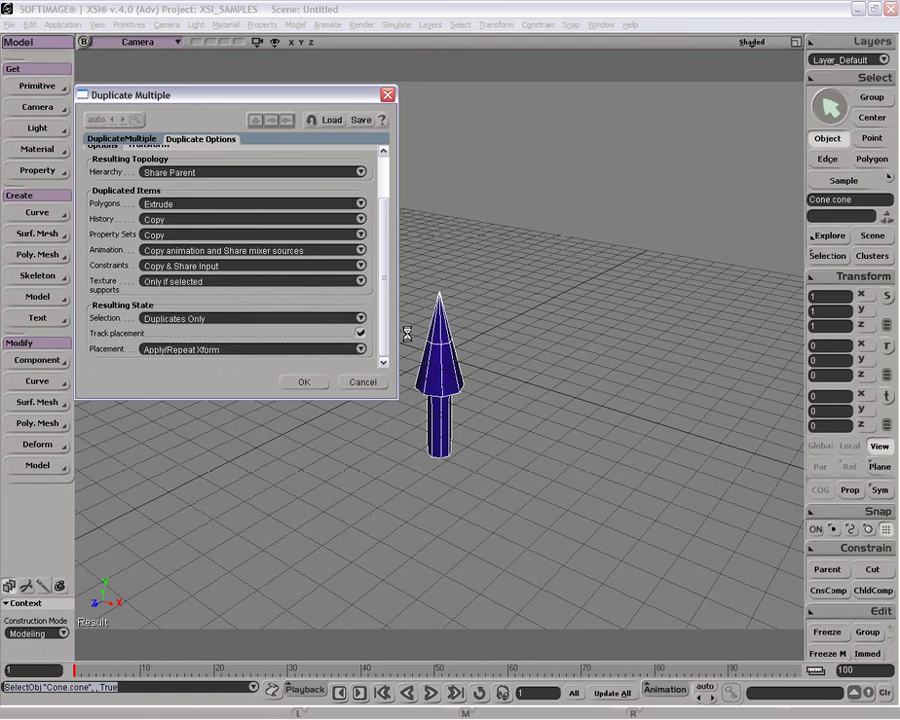
{"action": "scroll", "coordinate": [380, 248], "scroll_direction": "up", "scroll_amount": 3}
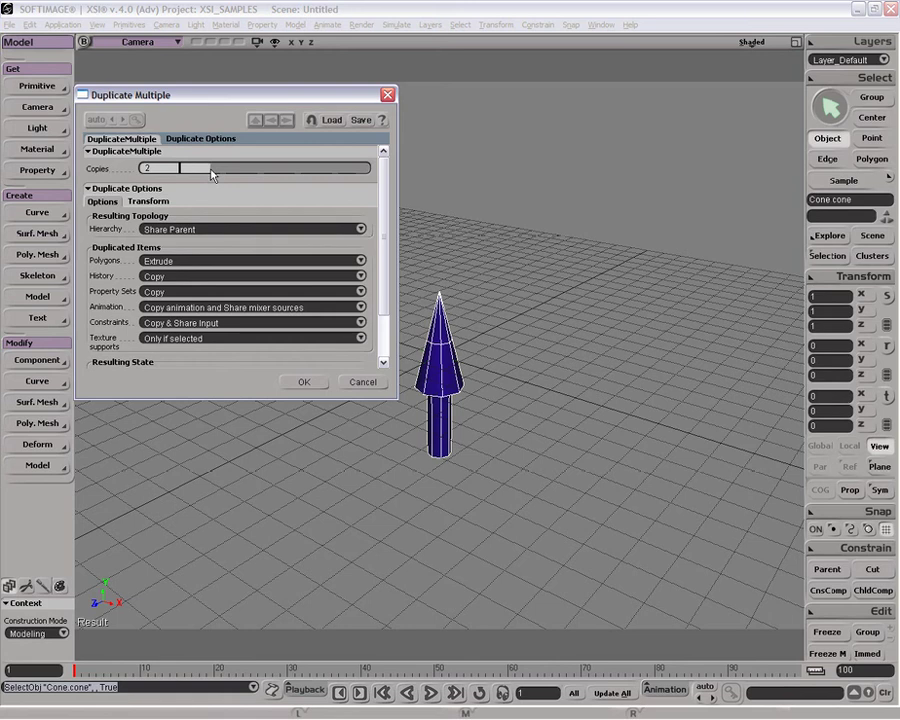
Create 5 copies of the cone with a translation of 5 along X for each copy.
{"action": "left_click_drag", "start_coordinate": [290, 169], "coordinate": [265, 168]}
{"action": "left_click", "coordinate": [163, 201]}
{"action": "left_click", "coordinate": [362, 242]}
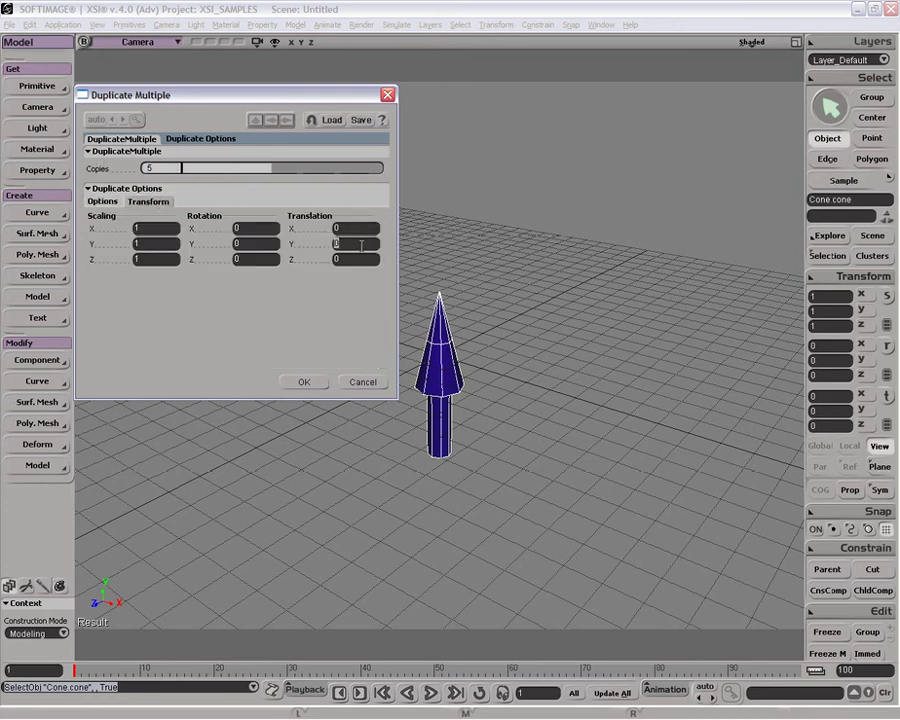
{"action": "type", "text": "5"}
{"action": "left_click", "coordinate": [304, 382]}
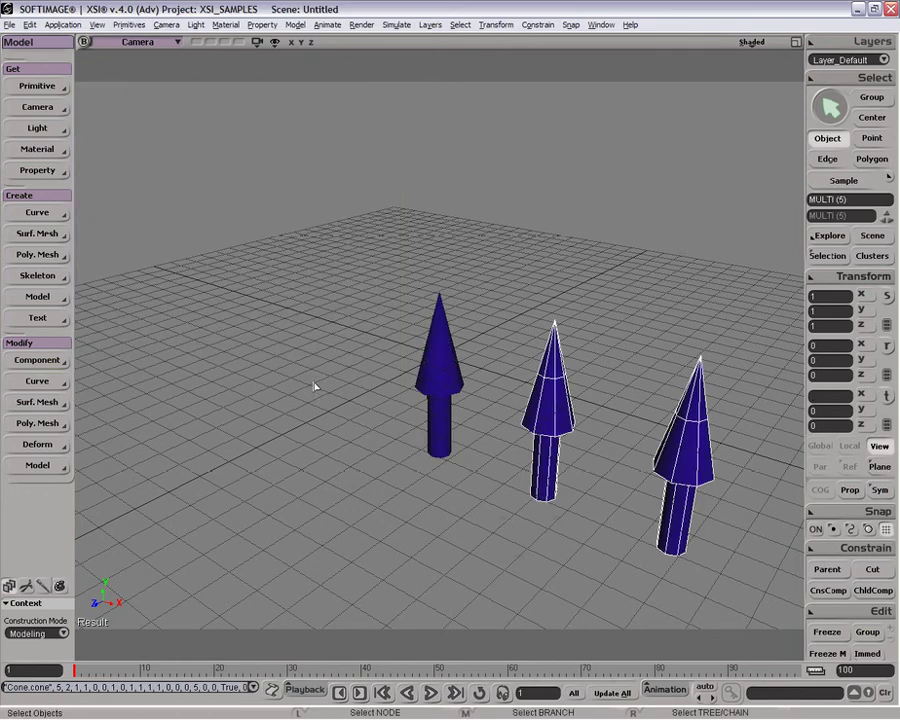
Delete all the duplicated cones and select the original cone again.
{"action": "left_click_drag", "start_coordinate": [498, 488], "coordinate": [588, 460]}
{"action": "key", "text": "Delete"}
{"action": "left_click_drag", "start_coordinate": [490, 412], "coordinate": [486, 440]}
{"action": "left_click", "coordinate": [446, 400]}
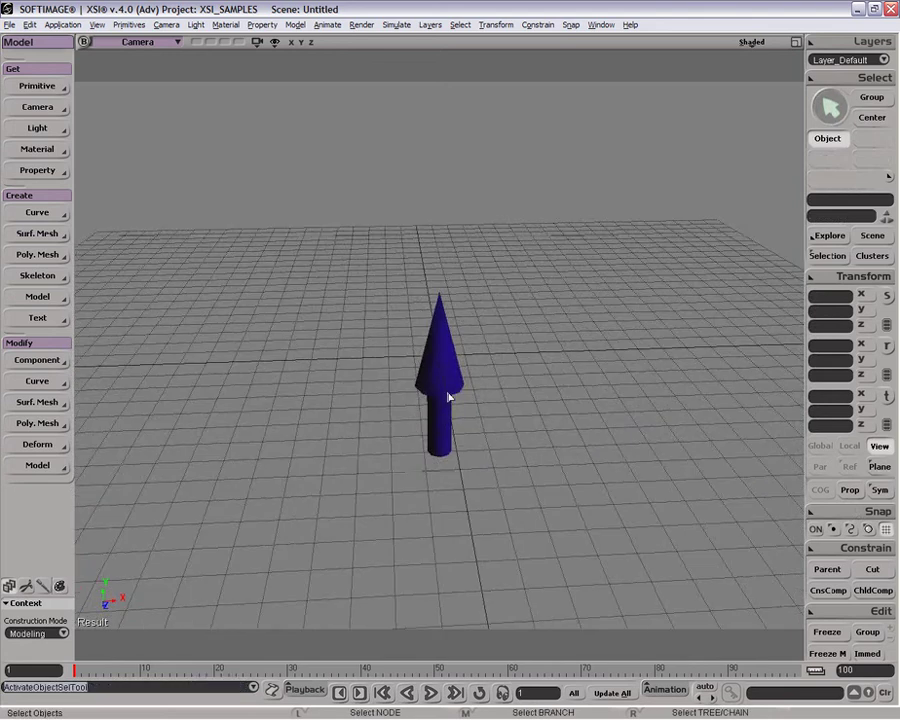
{"action": "left_click", "coordinate": [30, 24]}
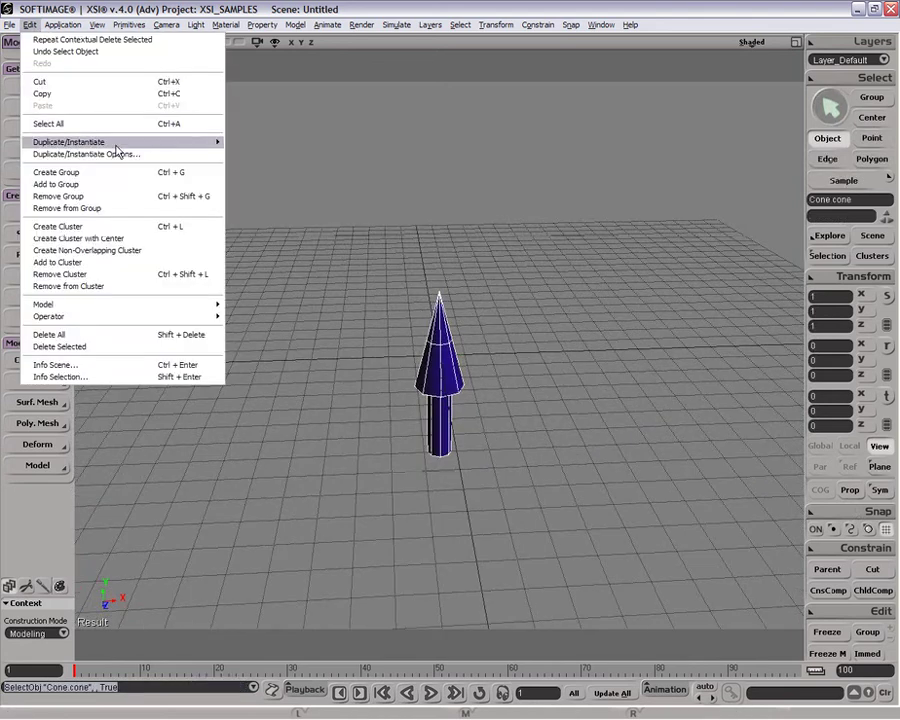
{"action": "mouse_move", "coordinate": [116, 148]}
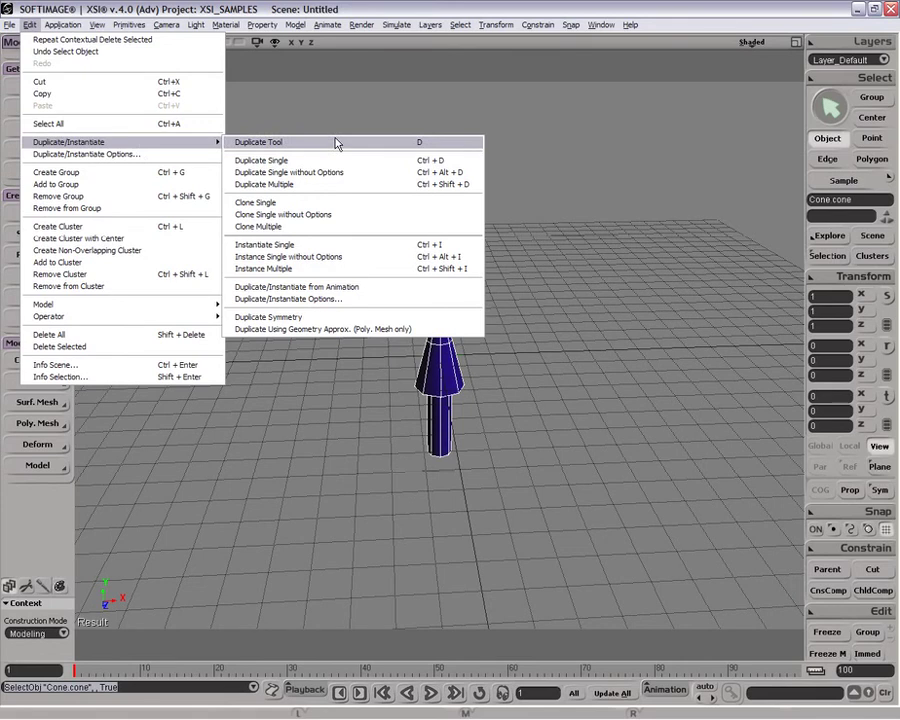
{"action": "left_click", "coordinate": [597, 328]}
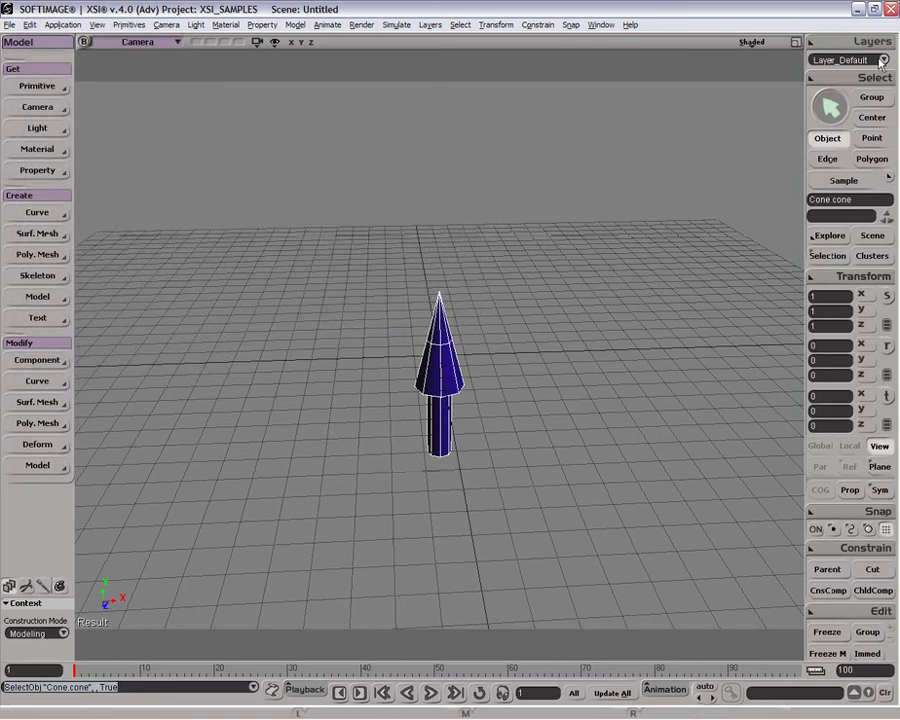
Show all four viewports with the Top view zoomed out, and switch to the Animate command set.
{"action": "left_click", "coordinate": [796, 42]}
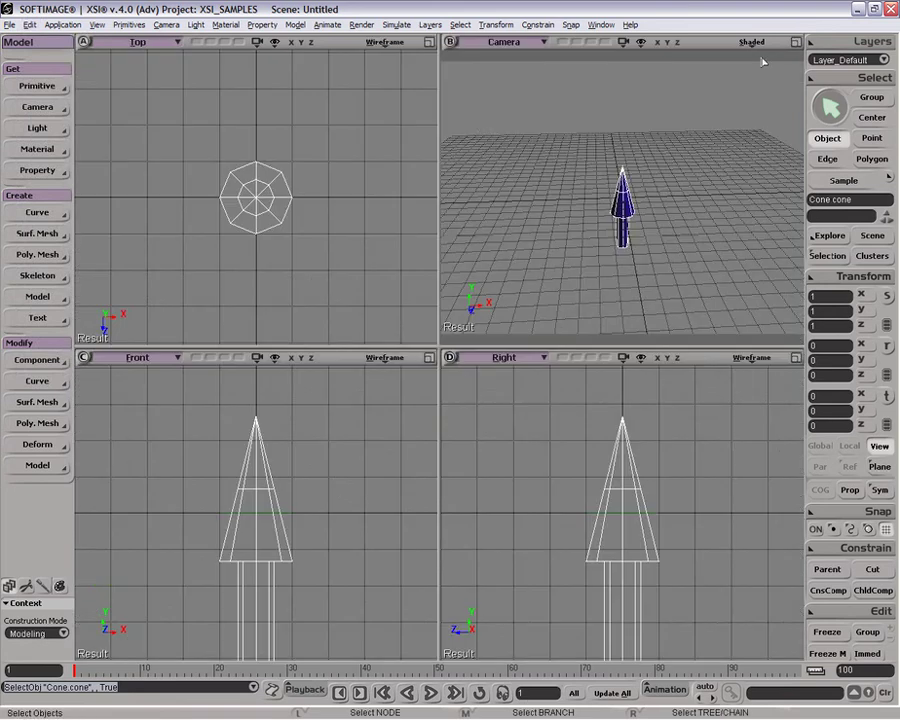
{"action": "key", "text": "p"}
{"action": "left_click_drag", "start_coordinate": [386, 128], "coordinate": [342, 134]}
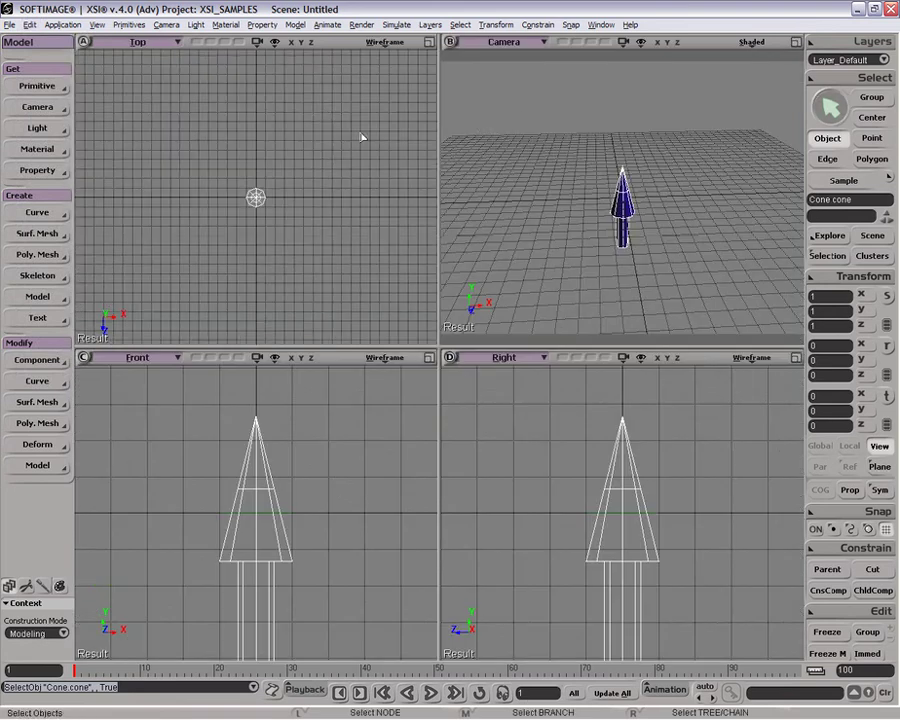
{"action": "left_click", "coordinate": [25, 42]}
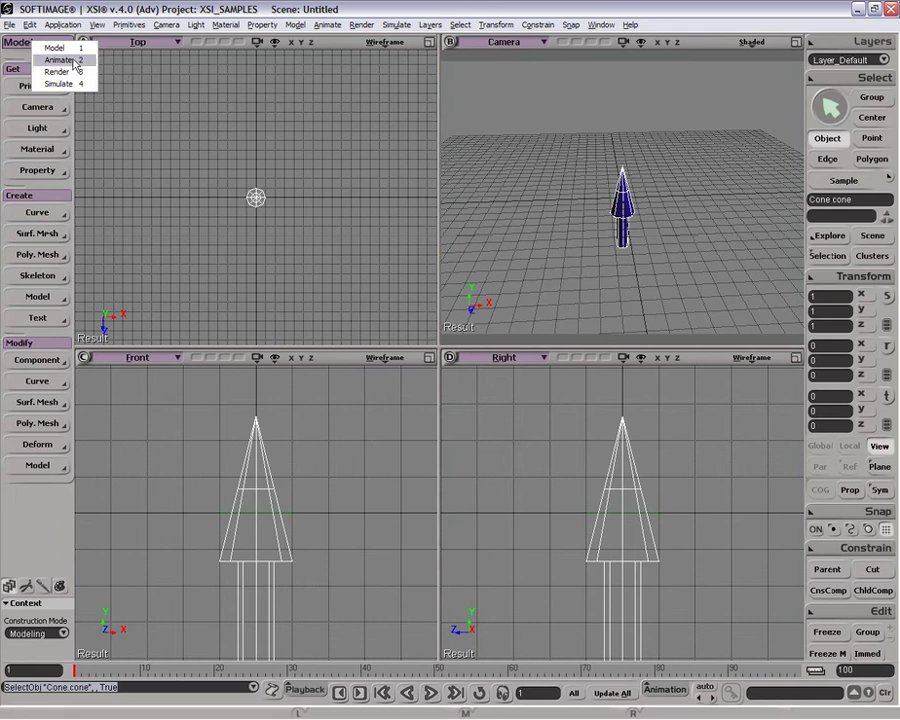
{"action": "left_click", "coordinate": [62, 60]}
{"action": "left_click", "coordinate": [30, 24]}
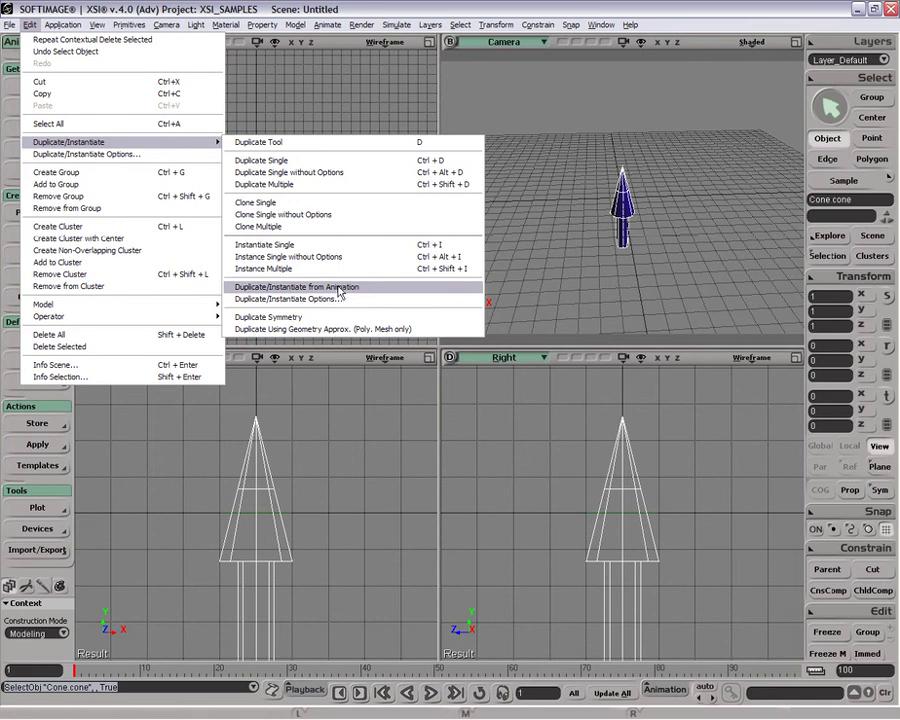
{"action": "left_click", "coordinate": [344, 289]}
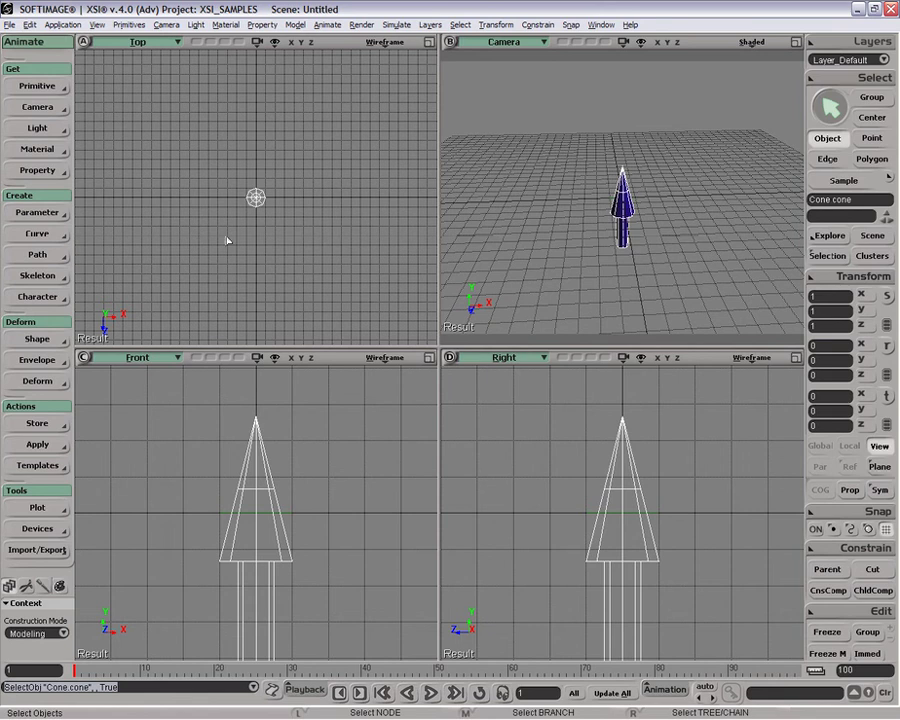
Draw an S-shaped NURBS curve with 12 points in the Top view, running from about X -15.14 to X 15.14 past the cone.
{"action": "left_click", "coordinate": [40, 233]}
{"action": "left_click", "coordinate": [142, 239]}
{"action": "left_click", "coordinate": [112, 217]}
{"action": "left_click", "coordinate": [125, 147]}
{"action": "left_click", "coordinate": [152, 112]}
{"action": "left_click", "coordinate": [182, 95]}
{"action": "left_click", "coordinate": [233, 104]}
{"action": "left_click", "coordinate": [261, 117]}
{"action": "left_click", "coordinate": [261, 148]}
{"action": "left_click", "coordinate": [263, 185]}
{"action": "left_click", "coordinate": [286, 203]}
{"action": "left_click", "coordinate": [357, 189]}
{"action": "left_click", "coordinate": [388, 130]}
{"action": "left_click", "coordinate": [399, 87]}
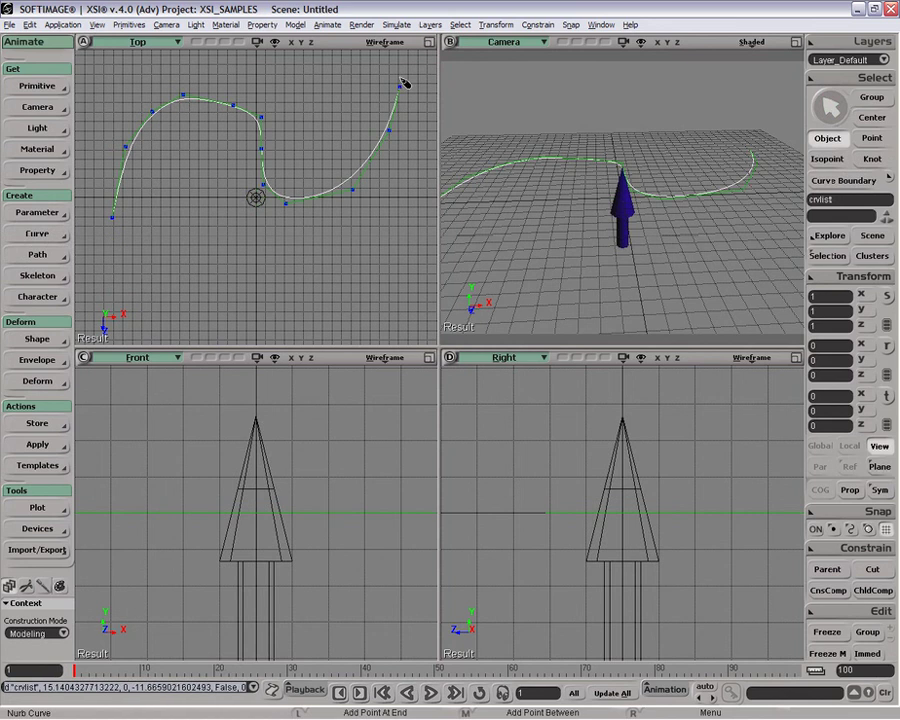
{"action": "key", "text": "space"}
Move the curve point at the sharp bend above the cone to smooth the path.
{"action": "left_click", "coordinate": [256, 197]}
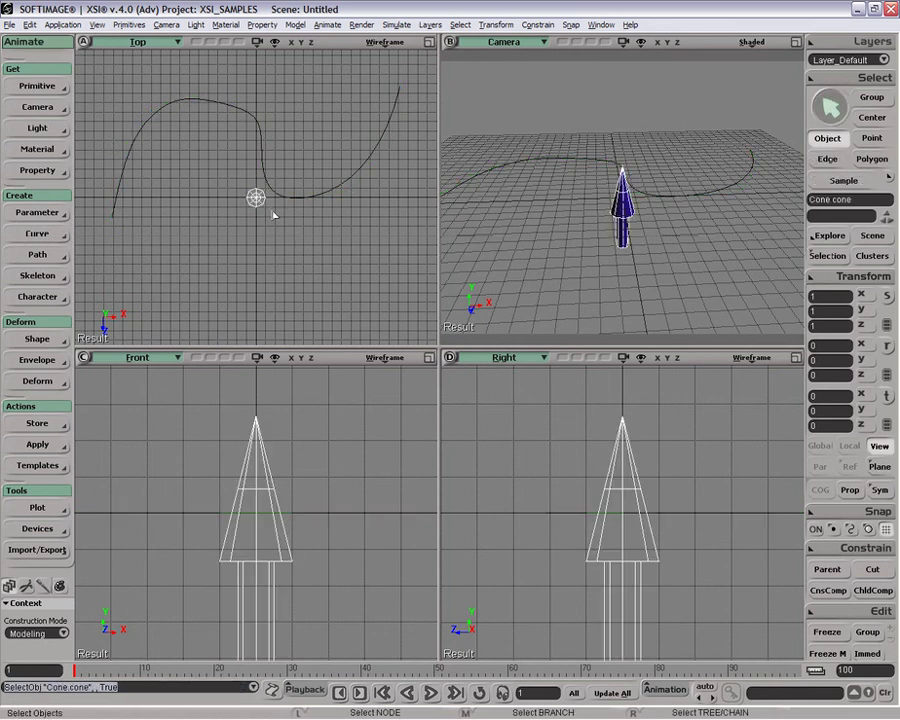
{"action": "left_click", "coordinate": [260, 130]}
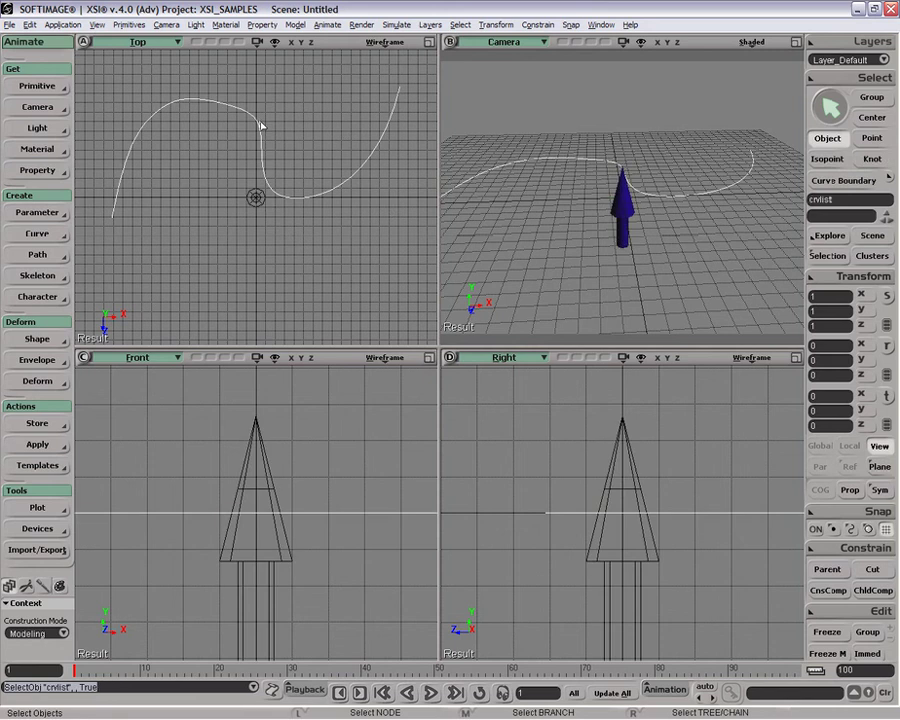
{"action": "key", "text": "m"}
{"action": "left_click_drag", "start_coordinate": [259, 127], "coordinate": [263, 150]}
{"action": "key", "text": "space"}
Constrain the cone to the curve as a path animation from frame 1 to 100 with tangency active.
{"action": "left_click", "coordinate": [256, 196]}
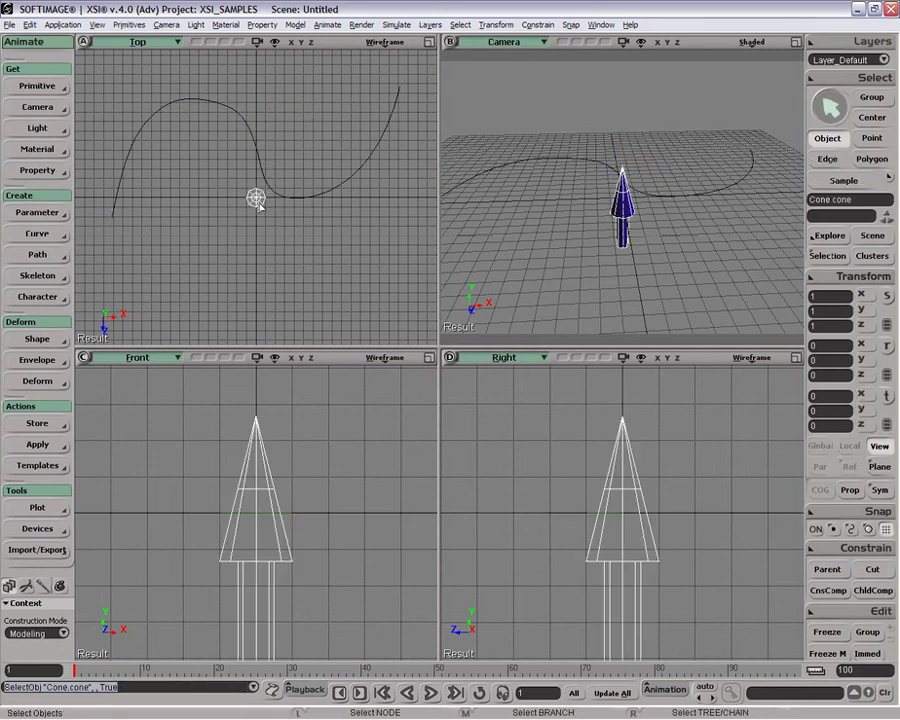
{"action": "left_click", "coordinate": [38, 255]}
{"action": "left_click", "coordinate": [103, 259]}
{"action": "left_click", "coordinate": [591, 304]}
{"action": "left_click", "coordinate": [591, 320]}
{"action": "left_click", "coordinate": [517, 501]}
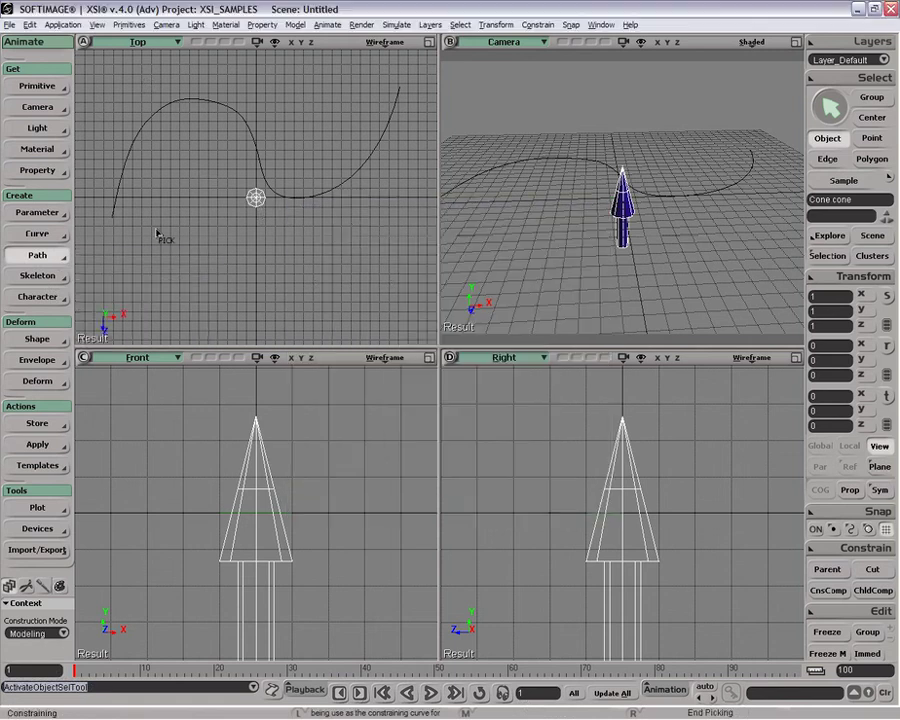
{"action": "left_click", "coordinate": [115, 196]}
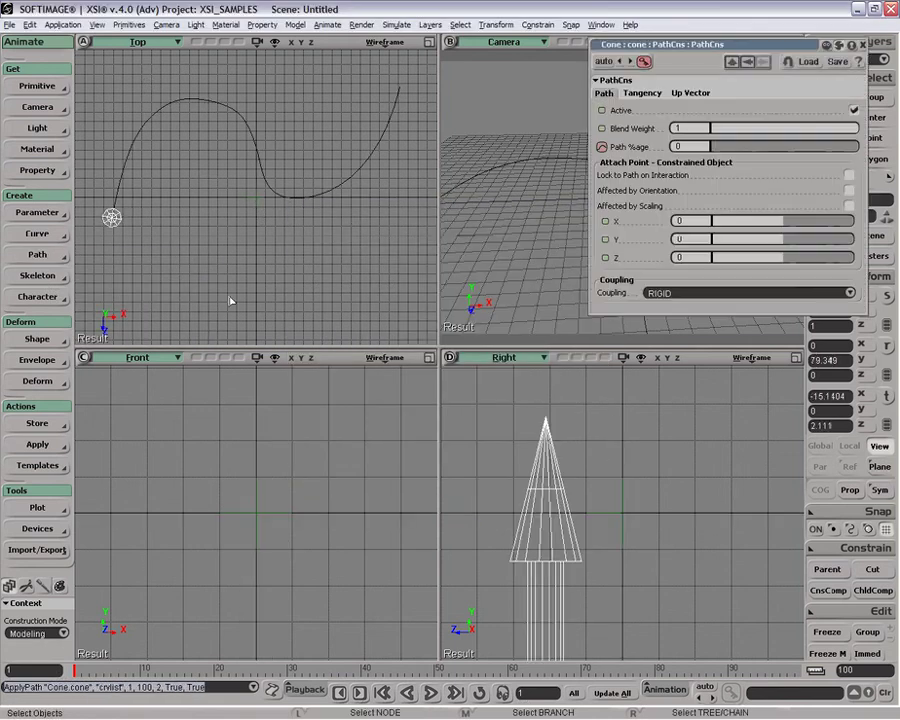
Set the path constraint's tangency alignment to the positive Y axis so the cone points along the curve.
{"action": "left_click", "coordinate": [640, 94]}
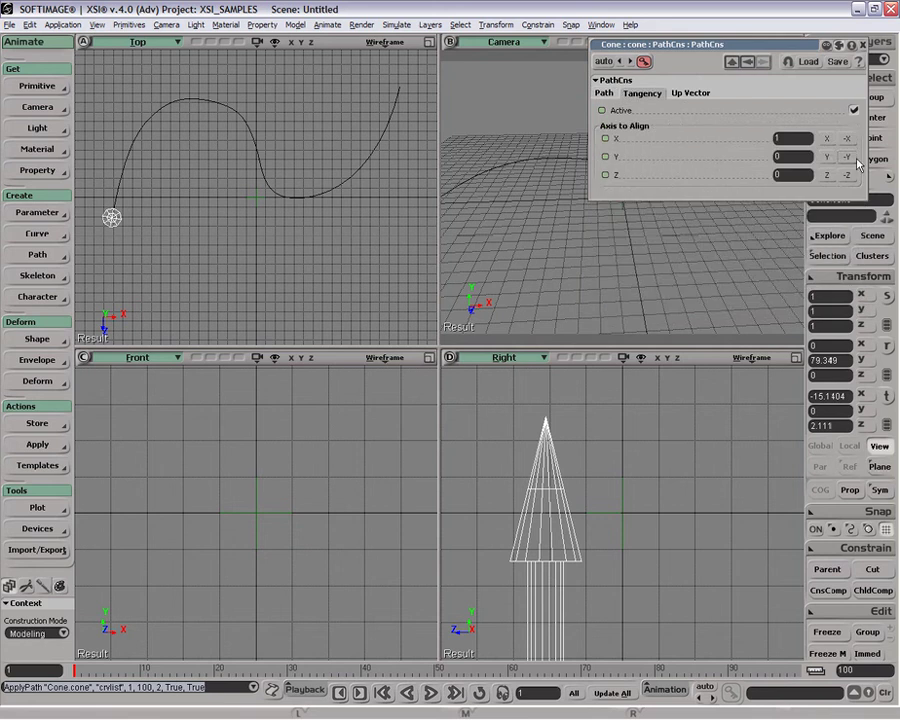
{"action": "left_click", "coordinate": [846, 158]}
{"action": "left_click", "coordinate": [827, 157]}
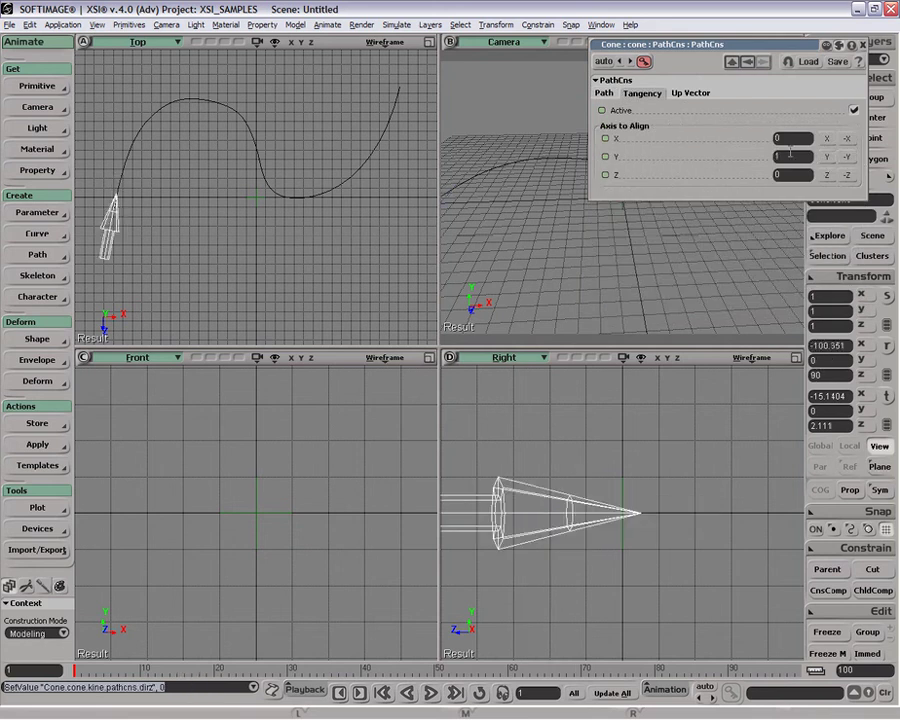
{"action": "left_click", "coordinate": [866, 44]}
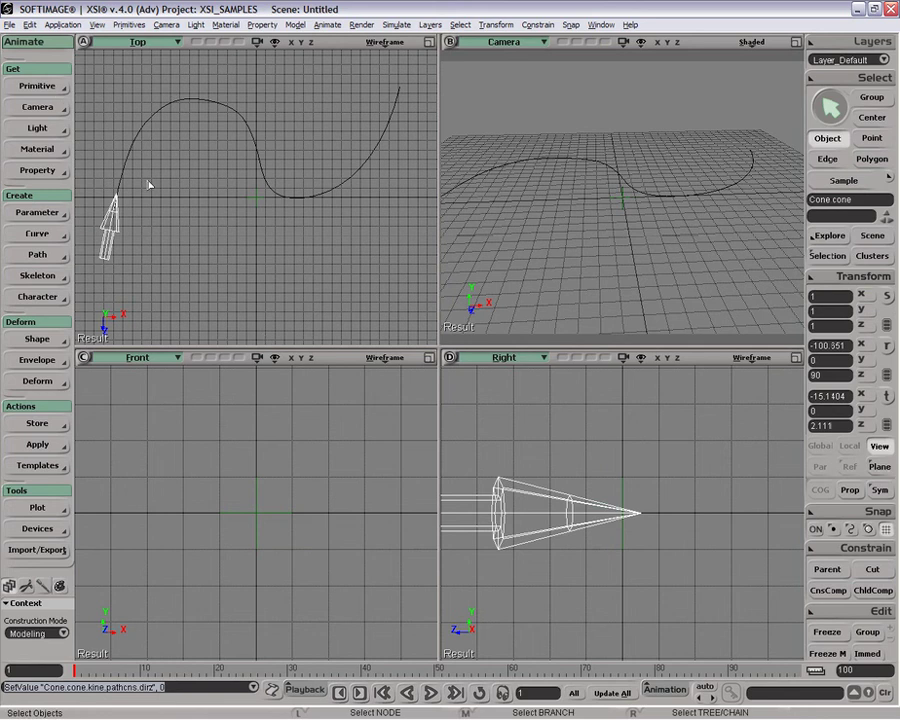
{"action": "left_click", "coordinate": [30, 24]}
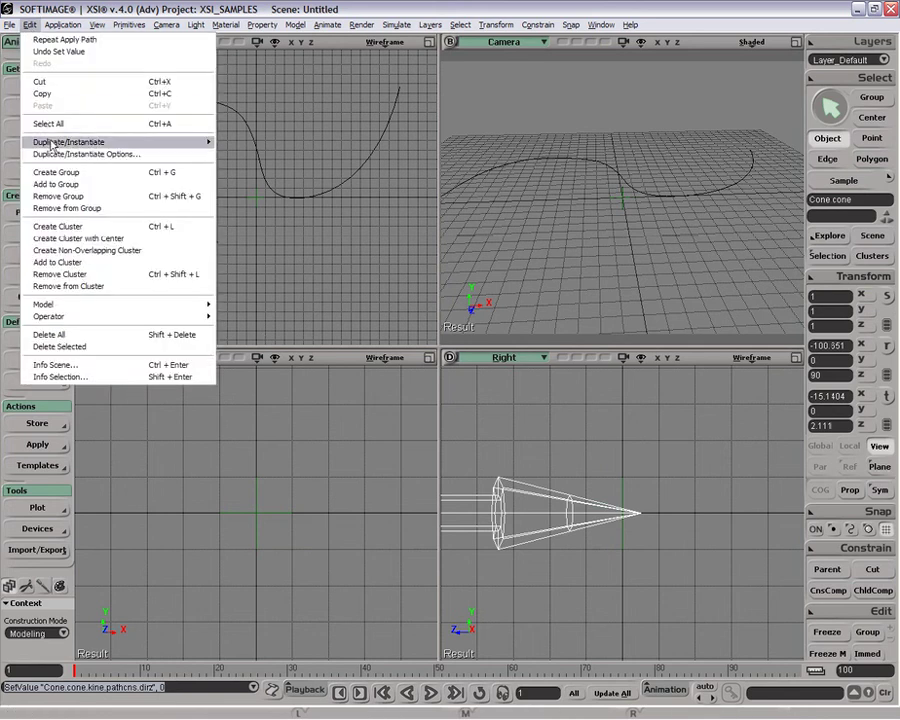
{"action": "mouse_move", "coordinate": [100, 142]}
{"action": "left_click", "coordinate": [310, 286]}
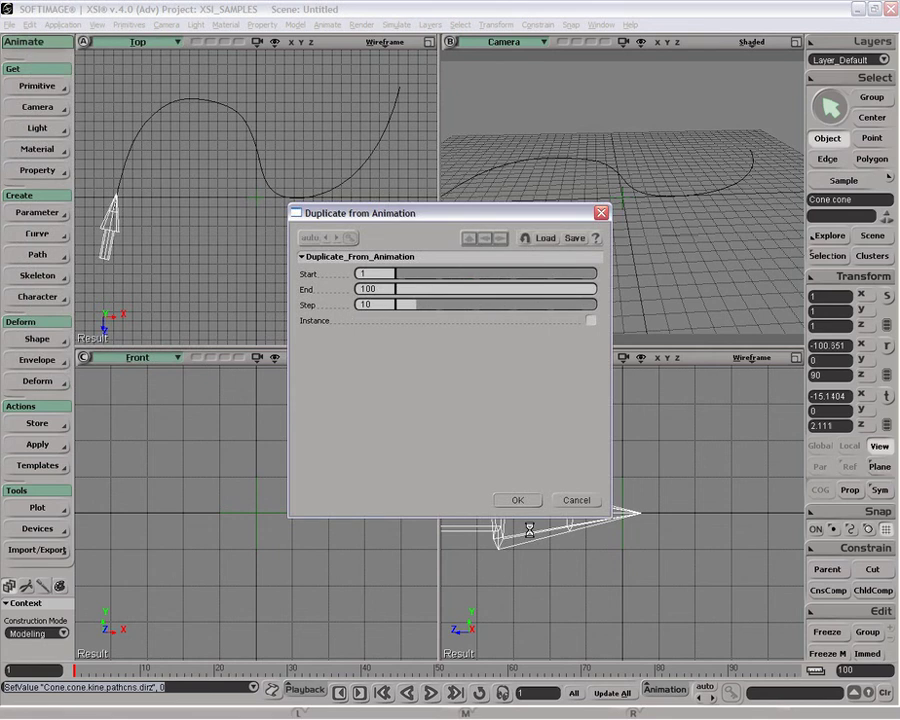
{"action": "left_click", "coordinate": [574, 501]}
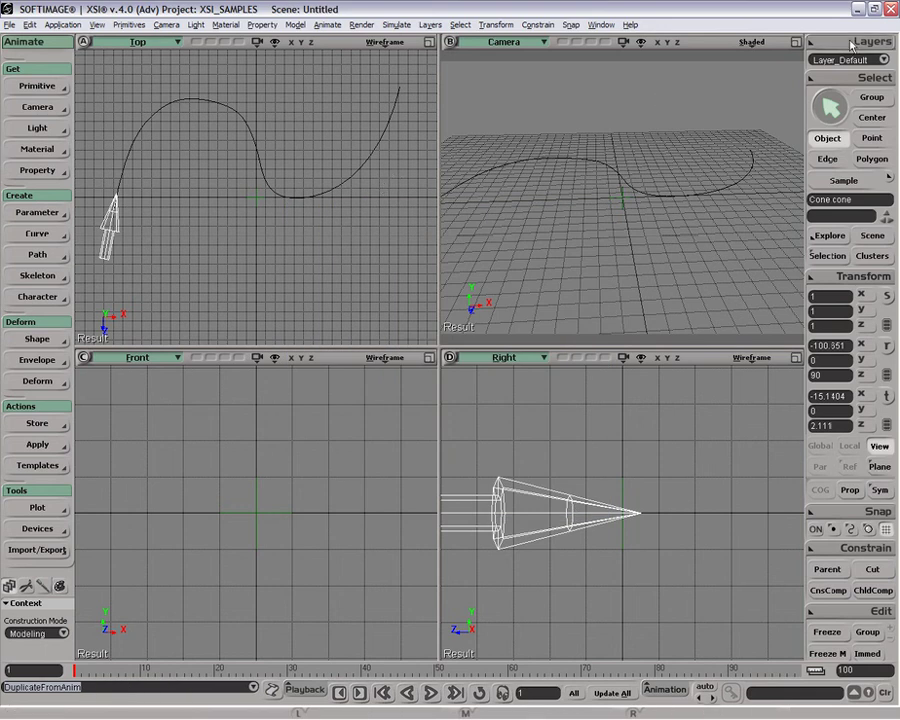
Turn on ghosting for Layer_Default and enable animation ghosting in the Camera view.
{"action": "left_click", "coordinate": [812, 44]}
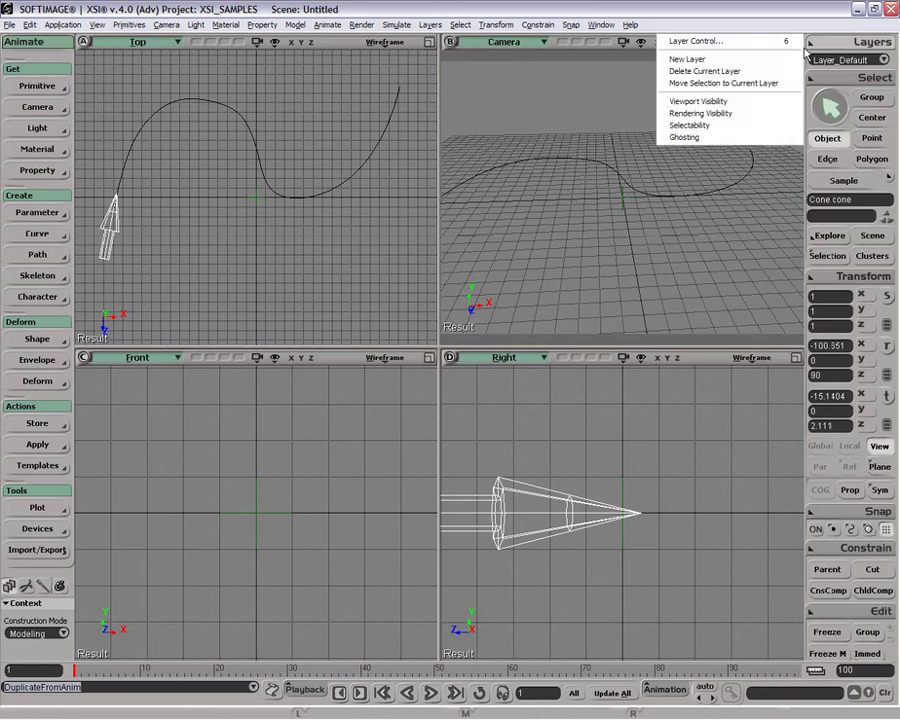
{"action": "left_click", "coordinate": [797, 42]}
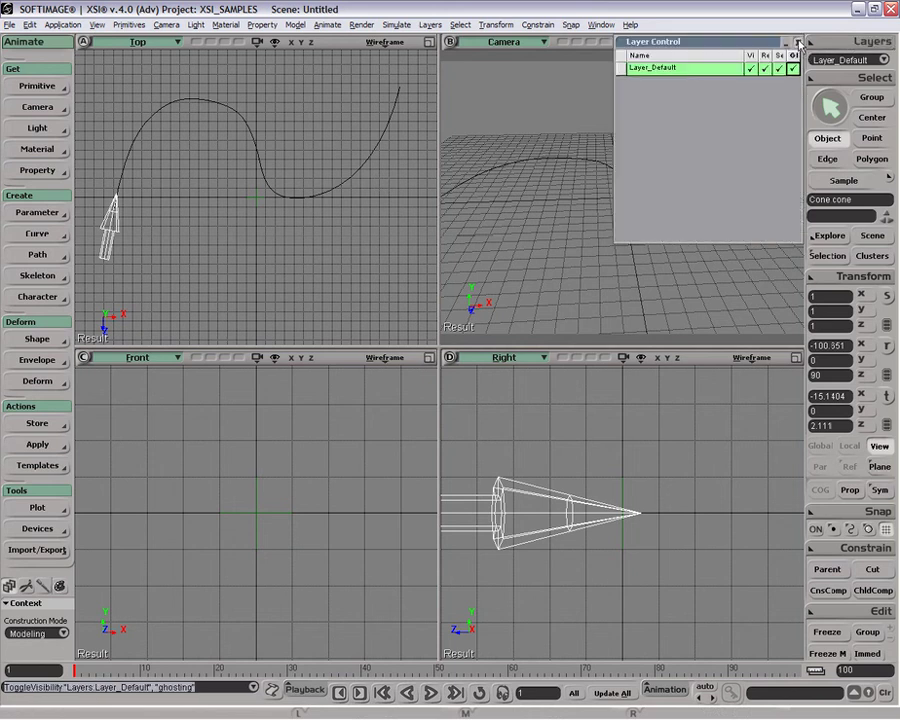
{"action": "left_click", "coordinate": [799, 42]}
{"action": "left_click", "coordinate": [752, 42]}
{"action": "left_click", "coordinate": [696, 113]}
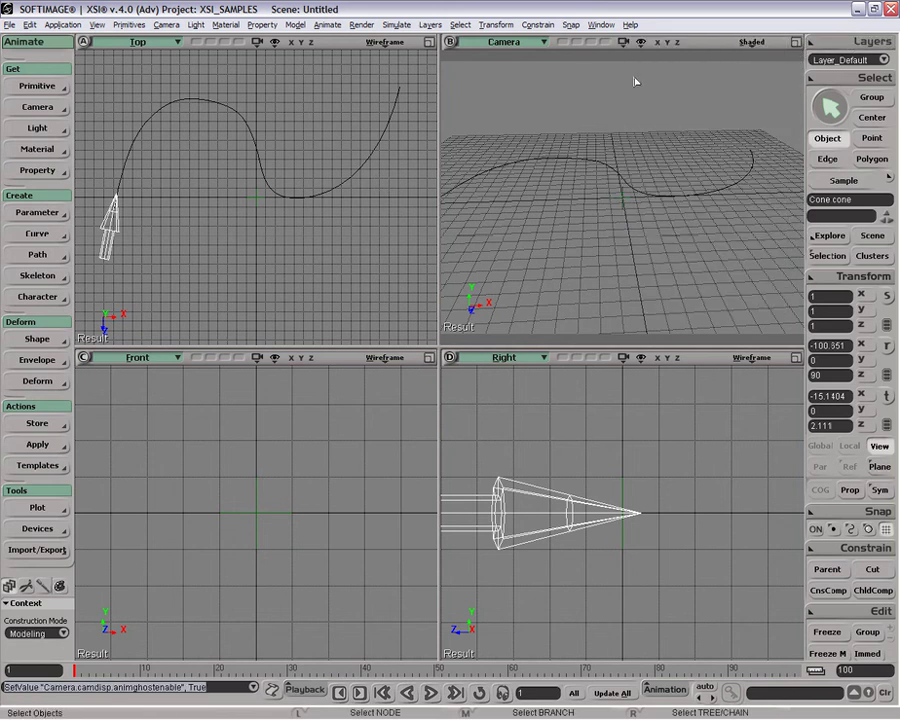
Maximize the Camera view and set its animation ghosting to 100 frames after with a frame step of 10.
{"action": "key", "text": "F12"}
{"action": "key", "text": "p"}
{"action": "left_click_drag", "start_coordinate": [617, 353], "coordinate": [637, 238]}
{"action": "left_click", "coordinate": [752, 42]}
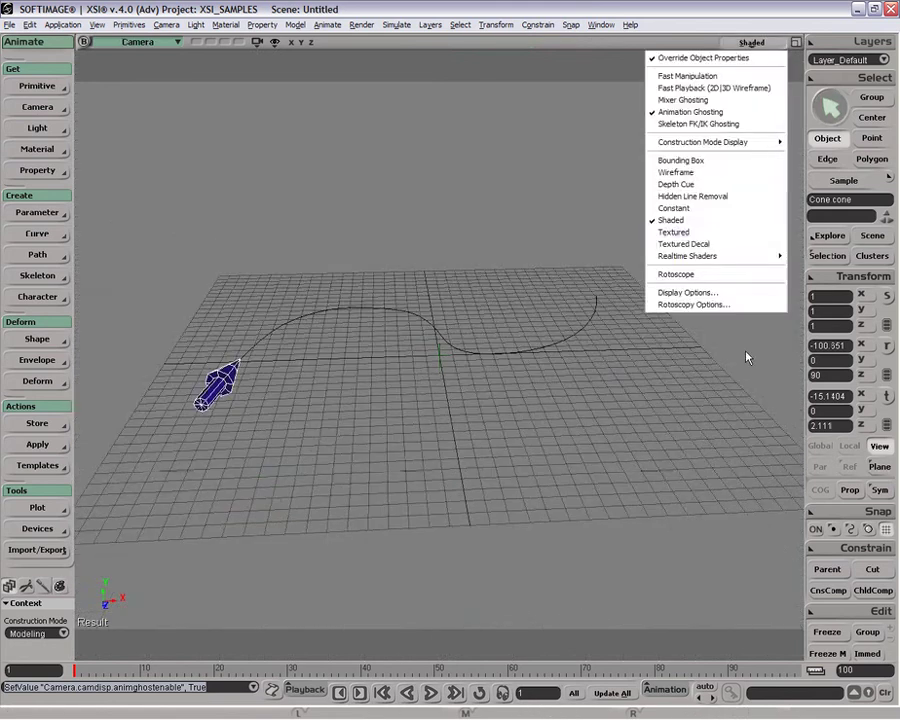
{"action": "left_click", "coordinate": [745, 293]}
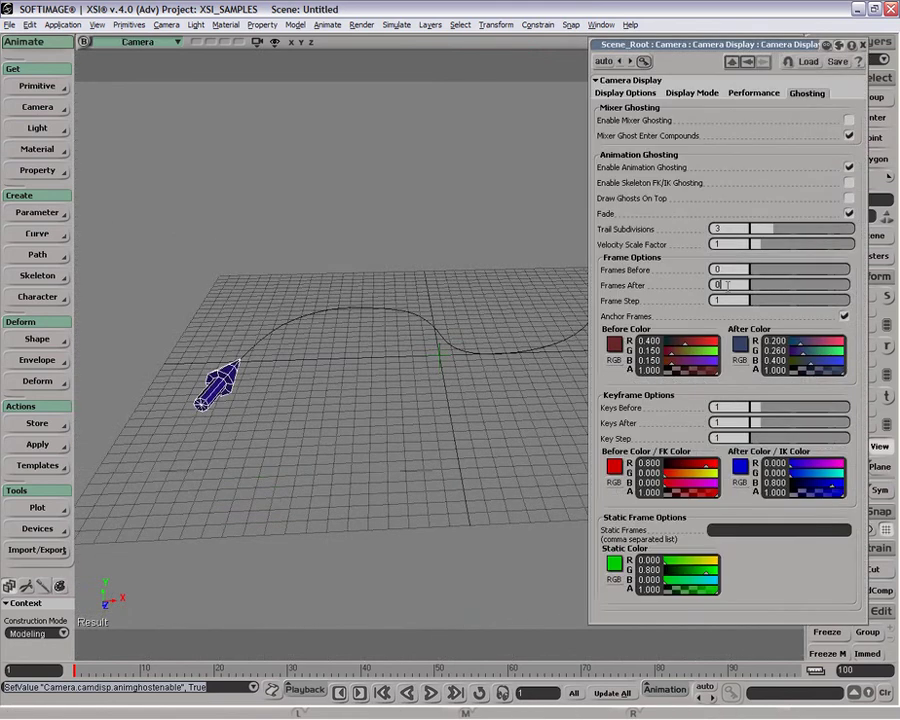
{"action": "key", "text": "Return"}
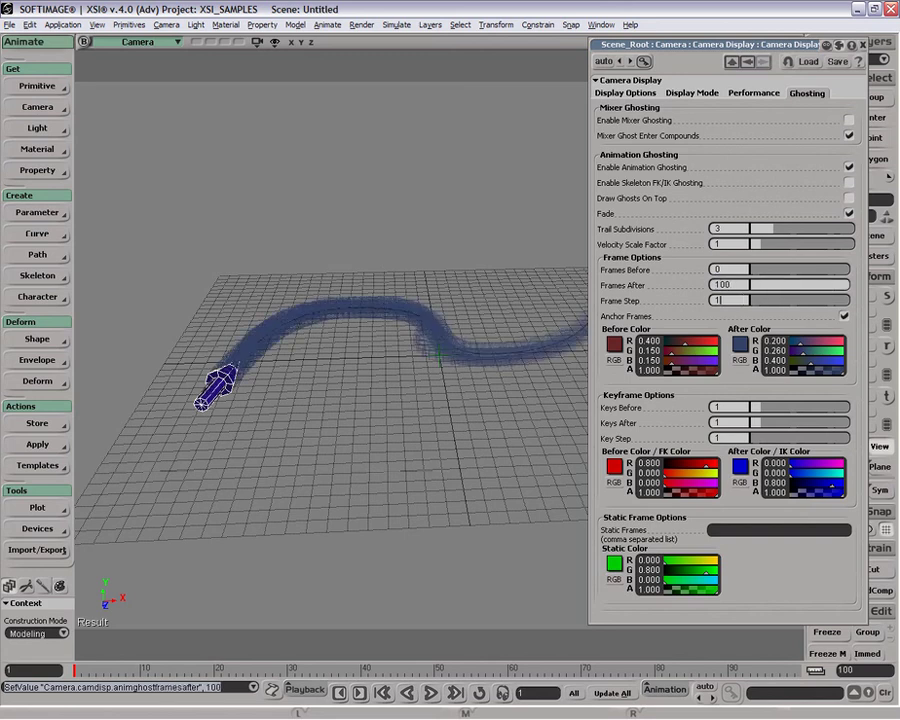
{"action": "type", "text": "0"}
{"action": "key", "text": "Return"}
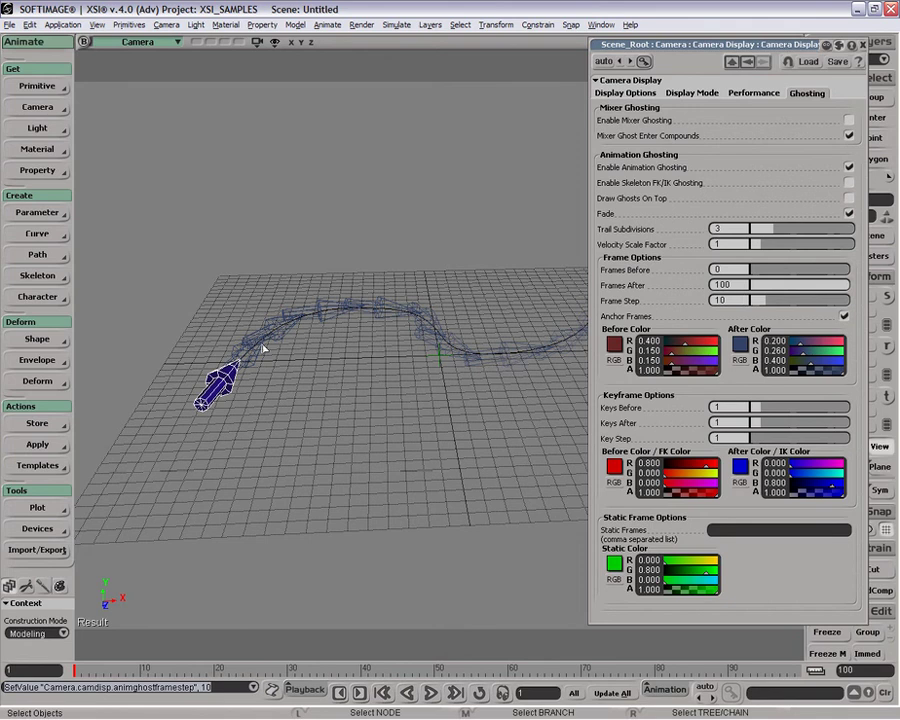
Increase the ghosting frame step to 14 so the cone ghosts are spaced farther apart along the curve.
{"action": "left_click_drag", "start_coordinate": [765, 301], "coordinate": [776, 309]}
{"action": "key", "text": "o"}
{"action": "left_click_drag", "start_coordinate": [402, 412], "coordinate": [409, 340]}
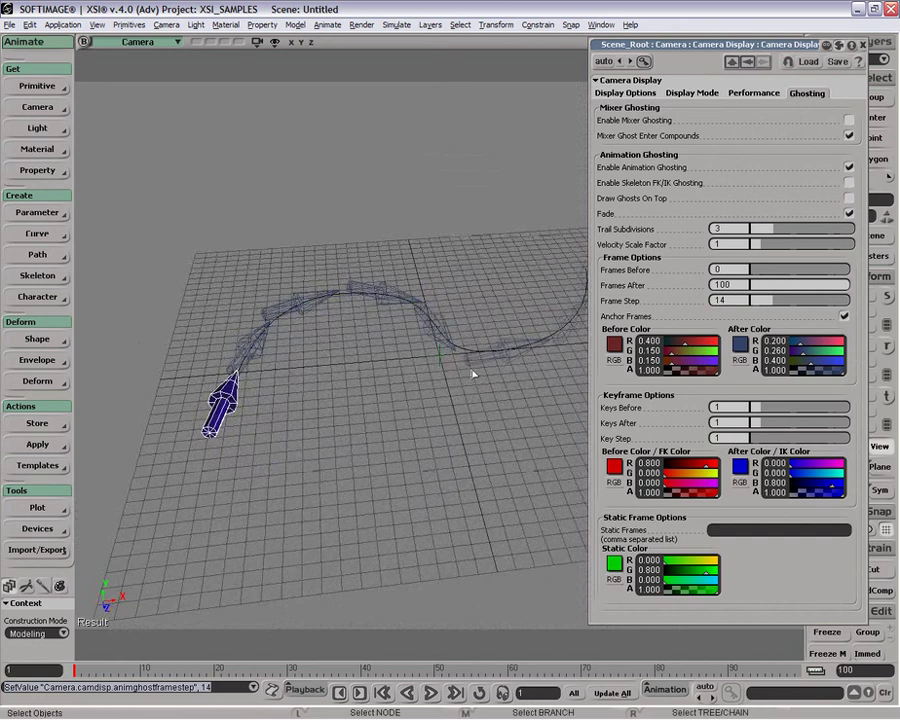
Close the camera display settings and turn off animation ghosting in the Camera view.
{"action": "left_click", "coordinate": [862, 47]}
{"action": "left_click", "coordinate": [768, 42]}
{"action": "left_click", "coordinate": [715, 112]}
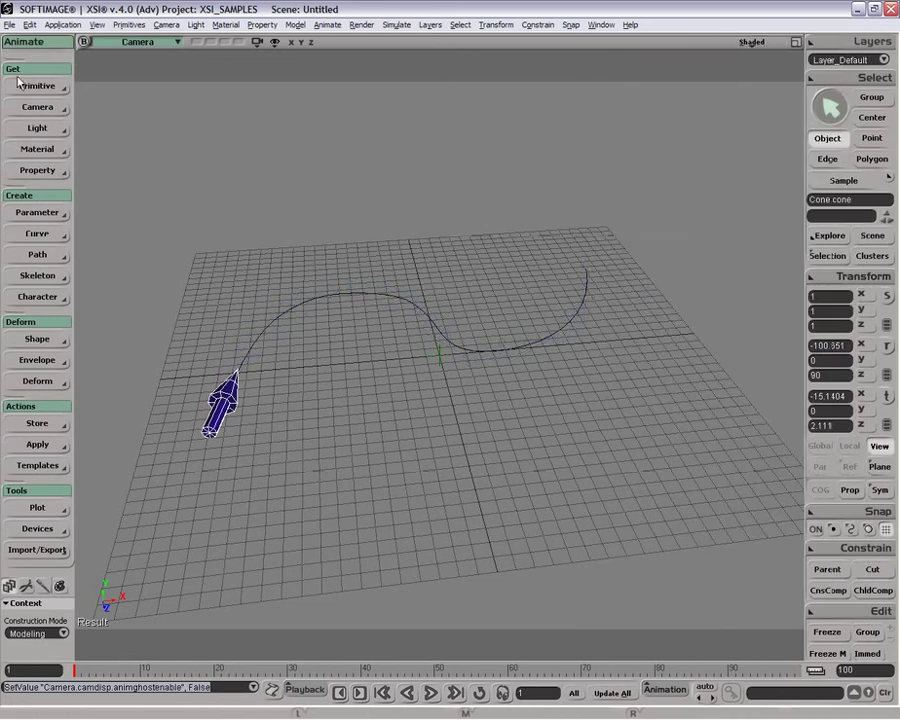
Duplicate the cone from its path animation over frames 1 to 100 with a step of 14, without instancing.
{"action": "left_click", "coordinate": [29, 24]}
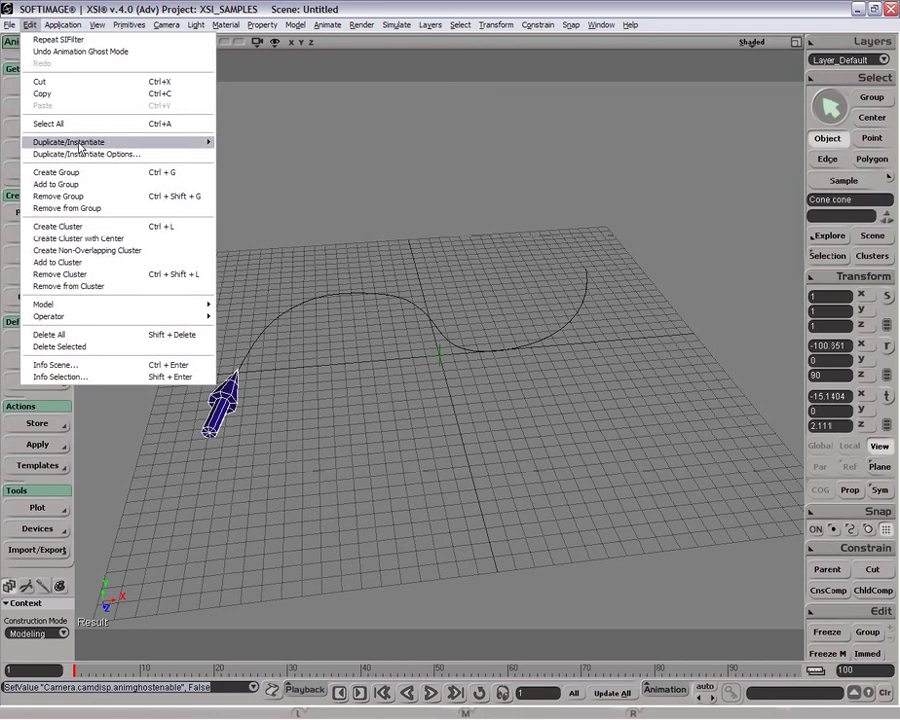
{"action": "mouse_move", "coordinate": [200, 142]}
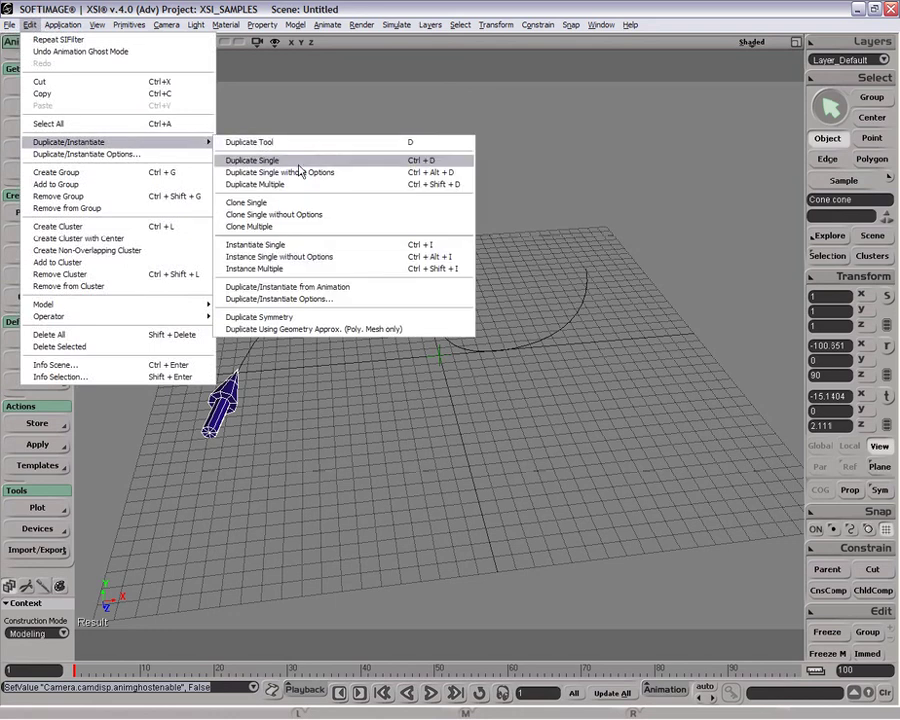
{"action": "left_click", "coordinate": [350, 287]}
{"action": "left_click", "coordinate": [386, 305]}
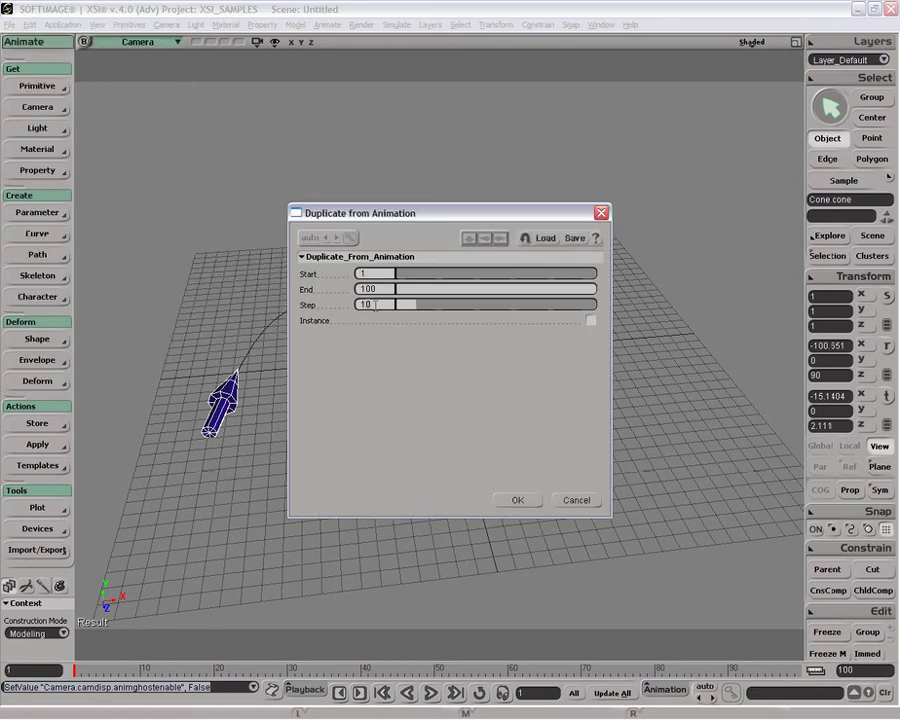
{"action": "key", "text": "BackSpace"}
{"action": "type", "text": "4"}
{"action": "left_click", "coordinate": [522, 502]}
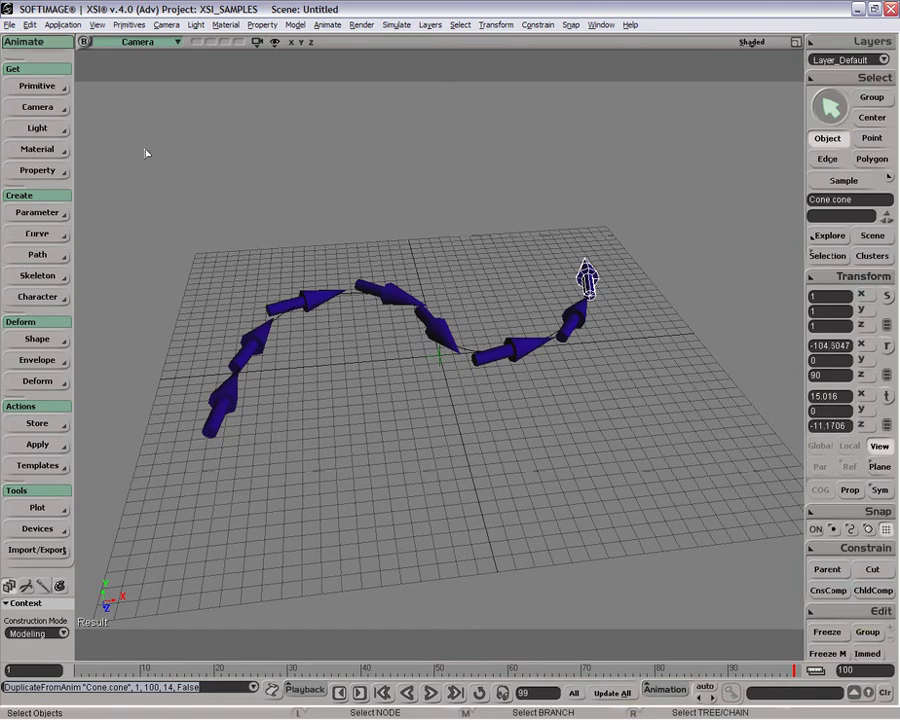
{"action": "left_click", "coordinate": [29, 24]}
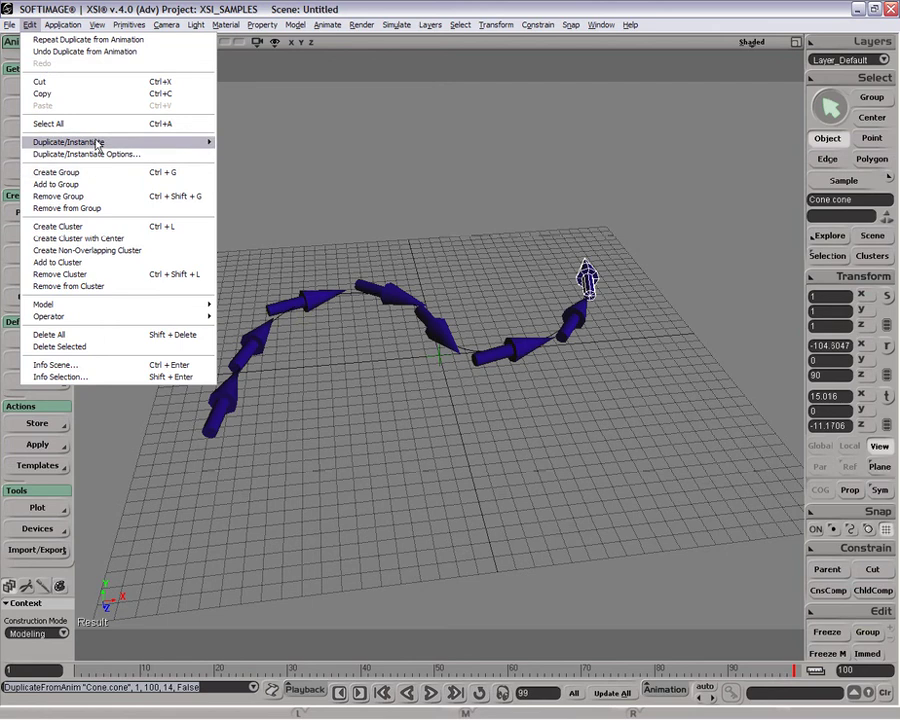
{"action": "mouse_move", "coordinate": [99, 144]}
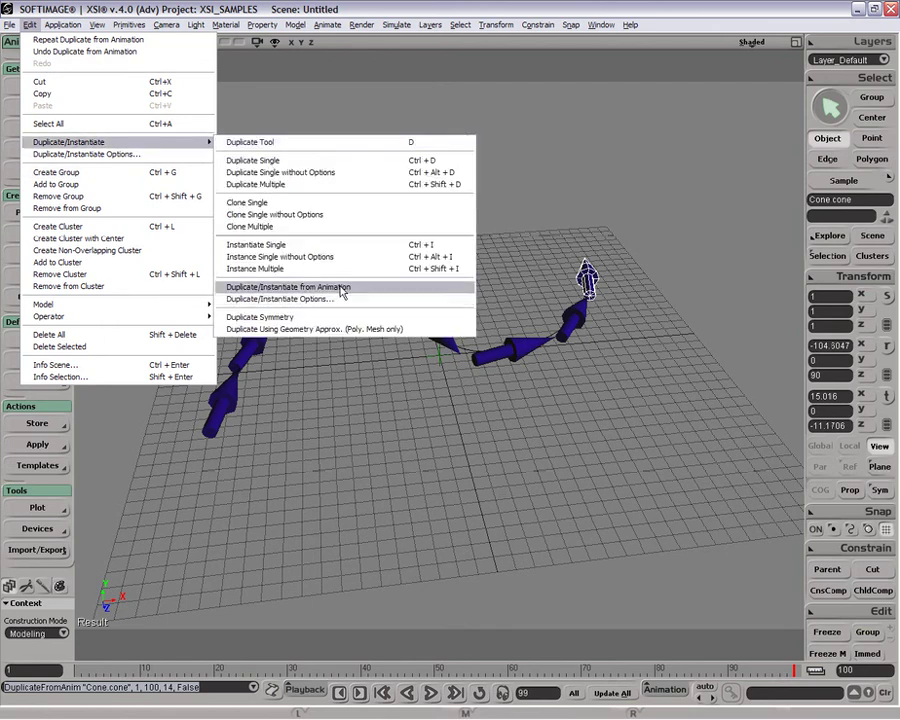
{"action": "left_click", "coordinate": [341, 291]}
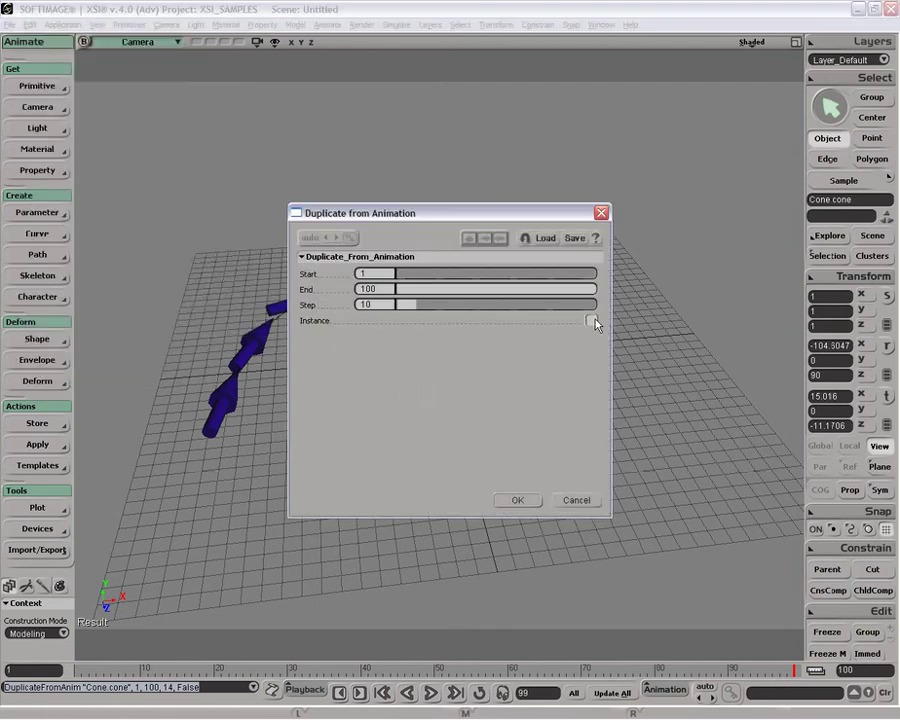
{"action": "left_click", "coordinate": [576, 500]}
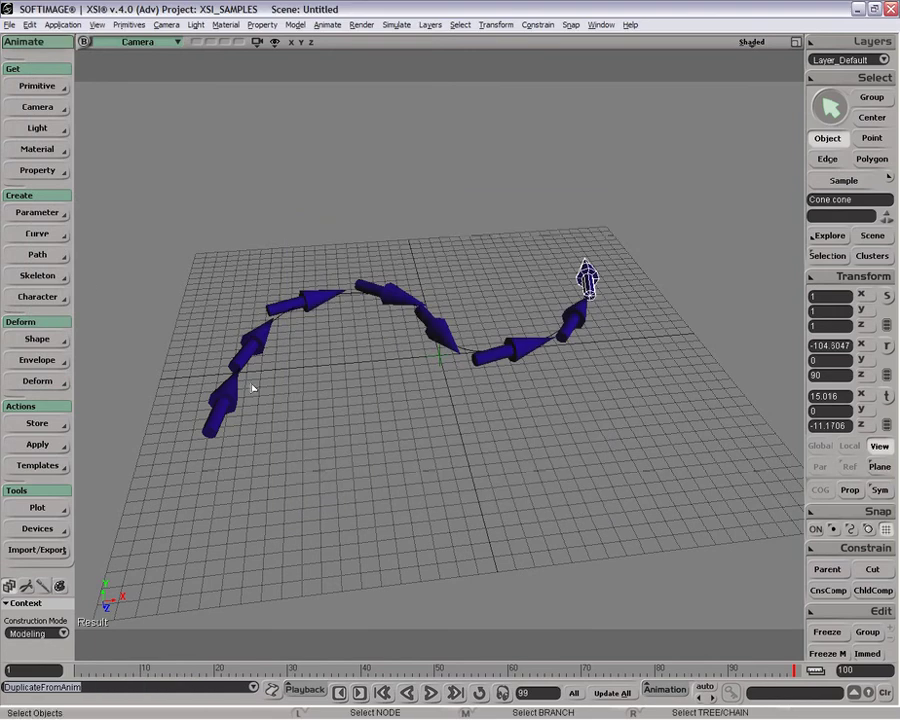
{"action": "left_click", "coordinate": [30, 24]}
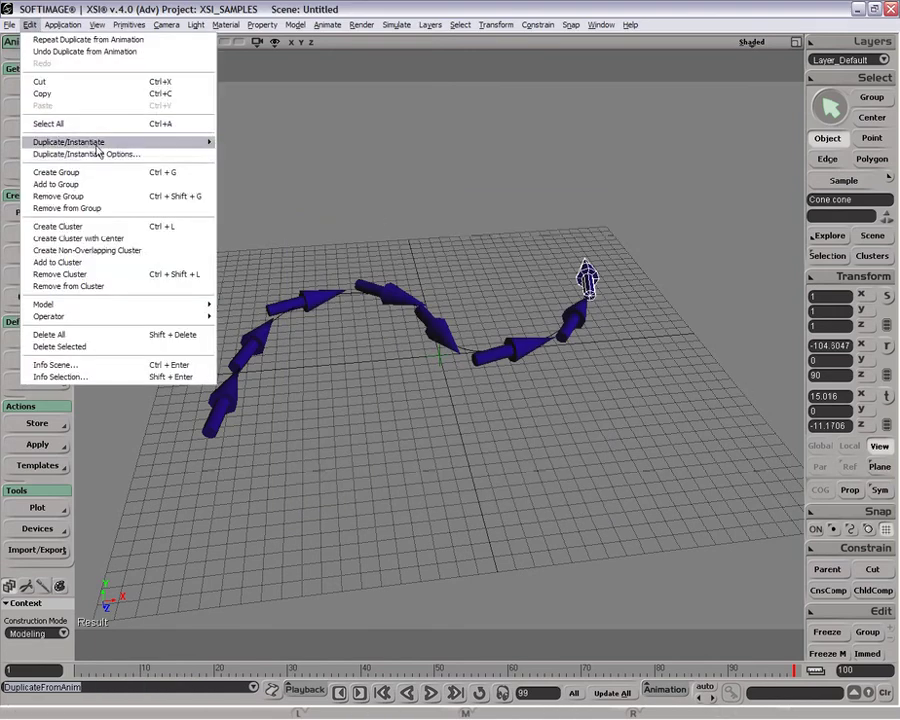
{"action": "mouse_move", "coordinate": [98, 142]}
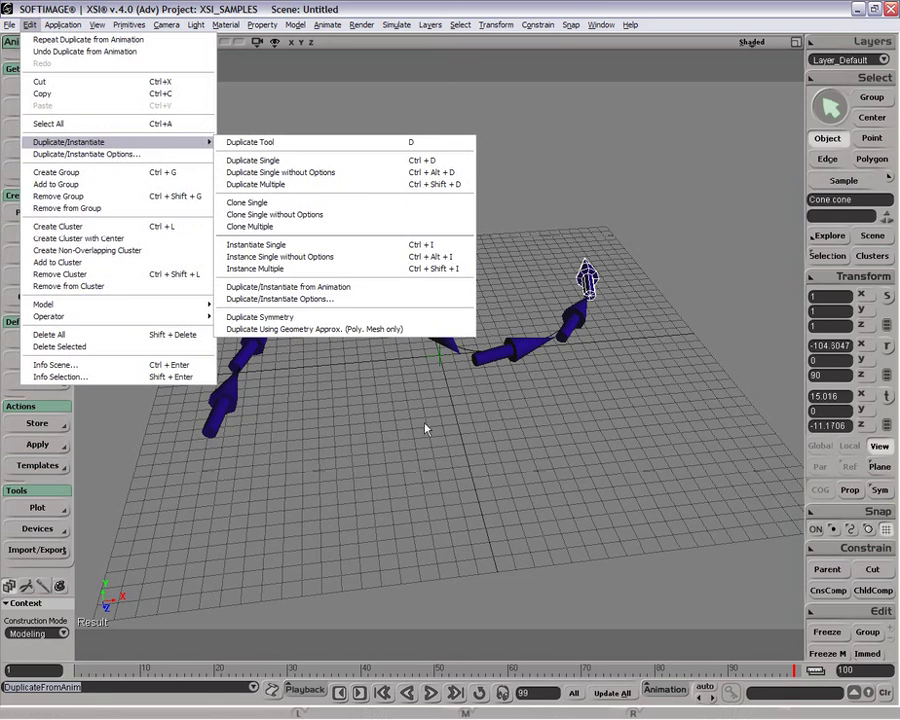
{"action": "left_click", "coordinate": [330, 288]}
{"action": "left_click", "coordinate": [30, 24]}
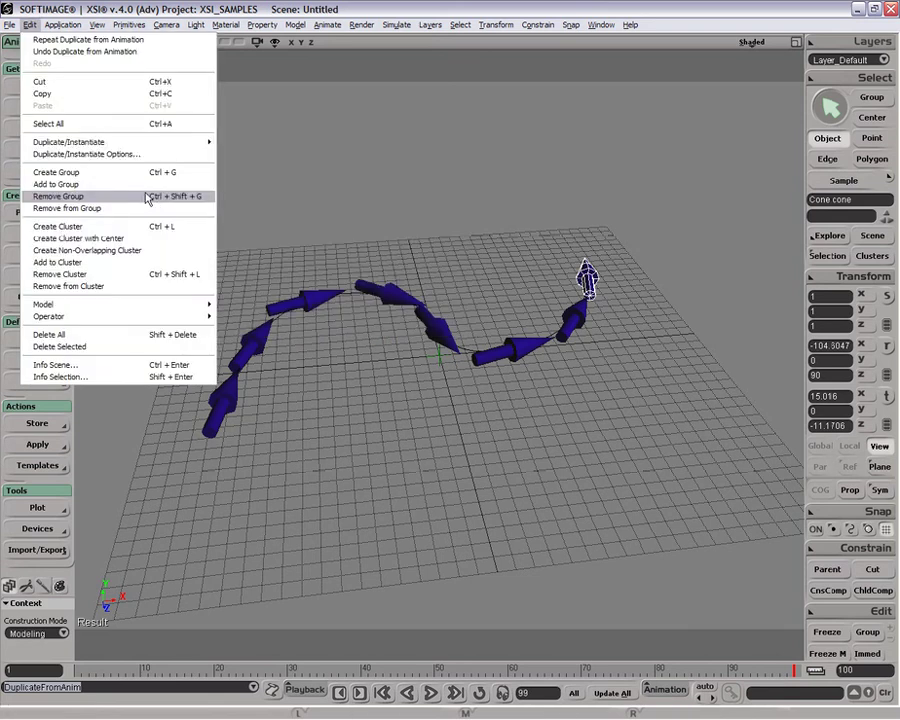
{"action": "mouse_move", "coordinate": [212, 142]}
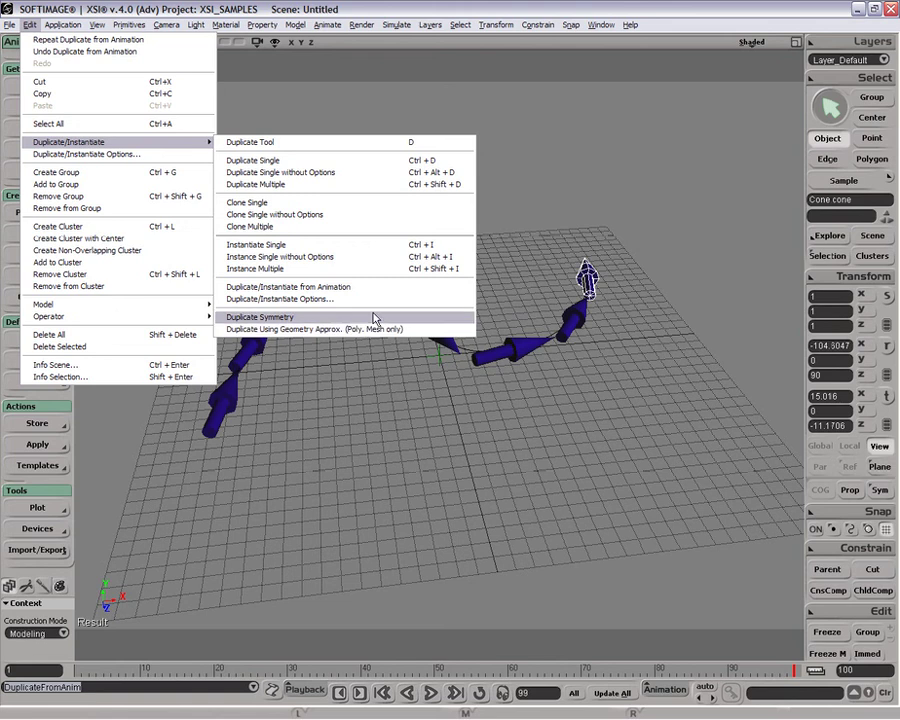
{"action": "left_click", "coordinate": [366, 329]}
Delete the path curve and all the cones except the one at the start of the path.
{"action": "left_click_drag", "start_coordinate": [152, 204], "coordinate": [632, 487]}
{"action": "left_click_drag", "start_coordinate": [235, 207], "coordinate": [615, 355]}
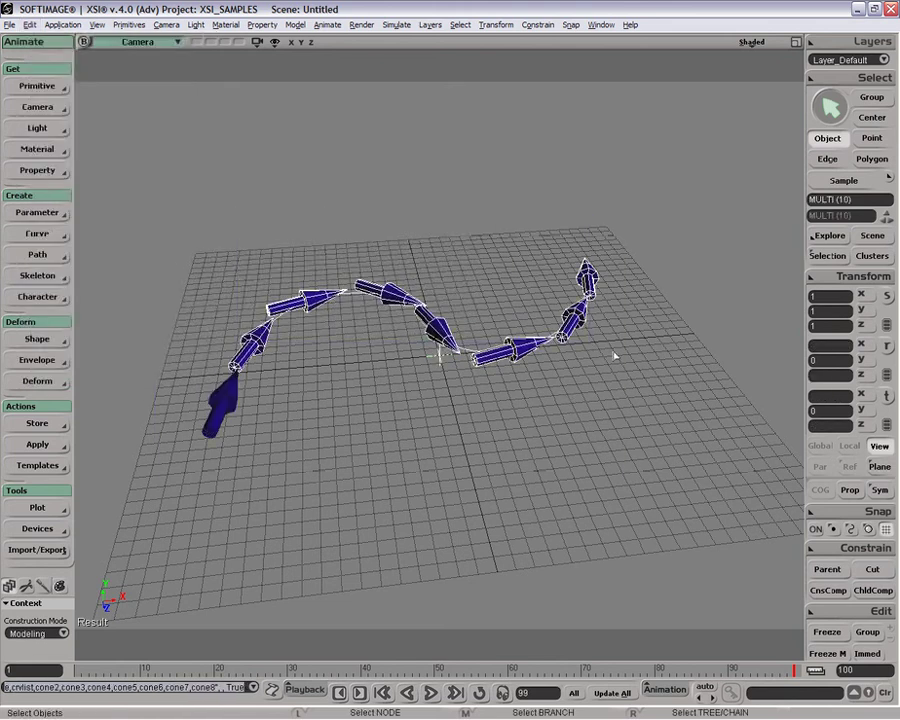
{"action": "key", "text": "Delete"}
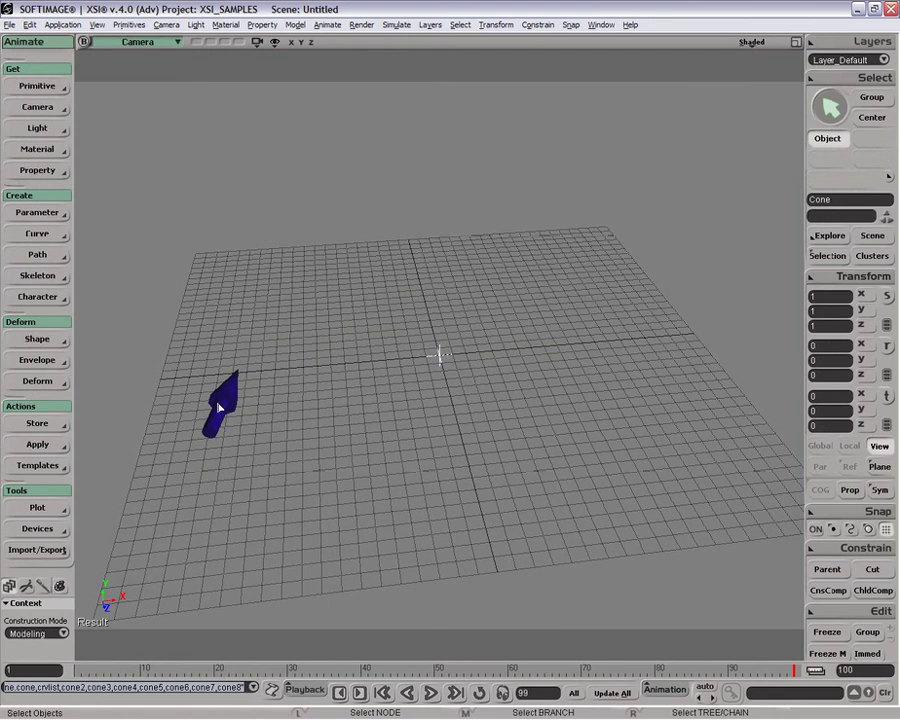
Reset all transforms of the remaining cone so it returns to the scene origin.
{"action": "left_click", "coordinate": [234, 377]}
{"action": "left_click", "coordinate": [835, 276]}
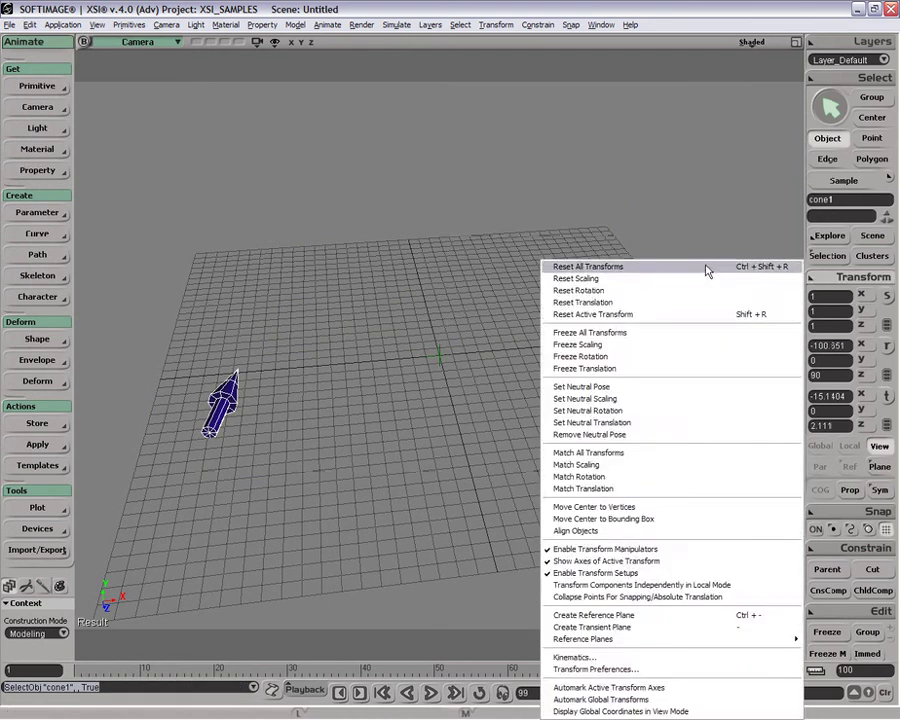
{"action": "left_click", "coordinate": [645, 262]}
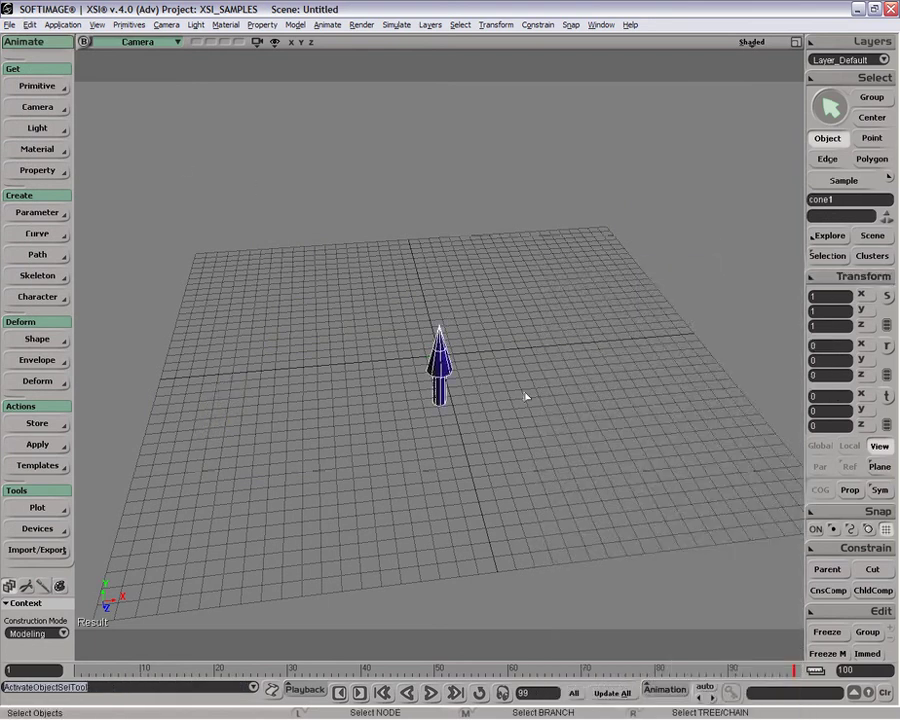
Move the cone along X to about 9.35 and rotate it to about X -63.53, Y -26.73, Z 27.65.
{"action": "key", "text": "v"}
{"action": "left_click_drag", "start_coordinate": [522, 354], "coordinate": [615, 357]}
{"action": "key", "text": "c"}
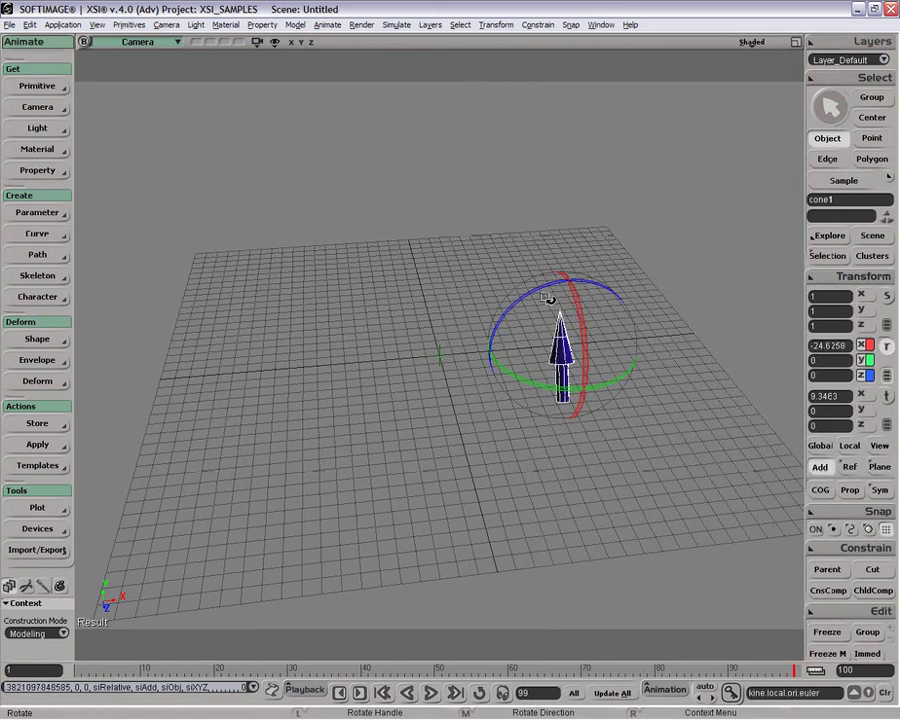
{"action": "left_click_drag", "start_coordinate": [534, 297], "coordinate": [566, 345]}
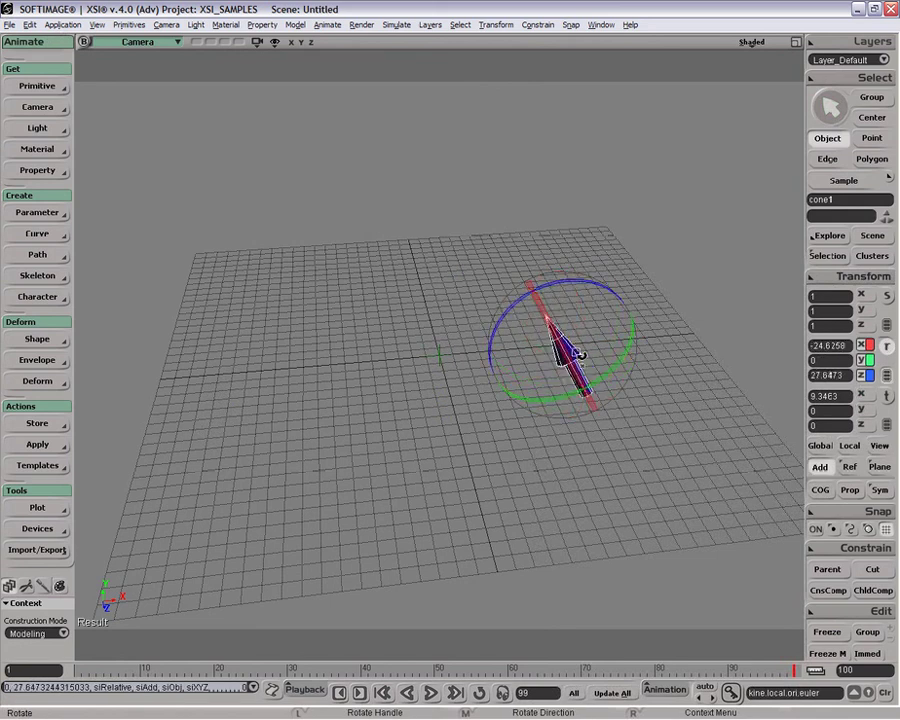
{"action": "left_click_drag", "start_coordinate": [609, 379], "coordinate": [566, 415]}
{"action": "key", "text": "space"}
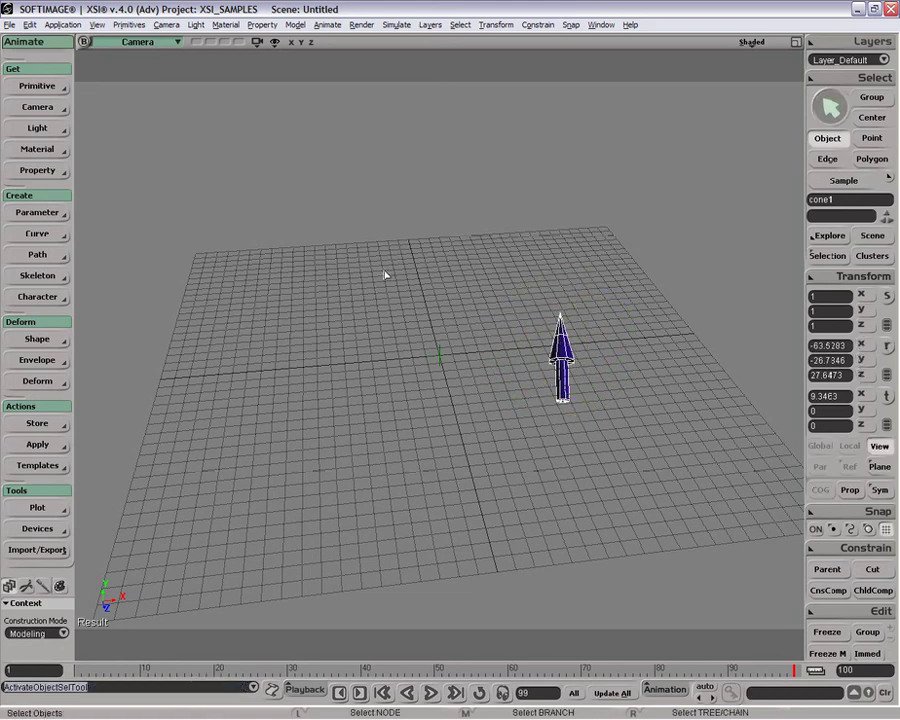
Create a symmetrical duplicate of the cone across the YZ plane (x=0), with Duplicate Constraints and Freeze Negative Scaling enabled.
{"action": "left_click", "coordinate": [29, 24]}
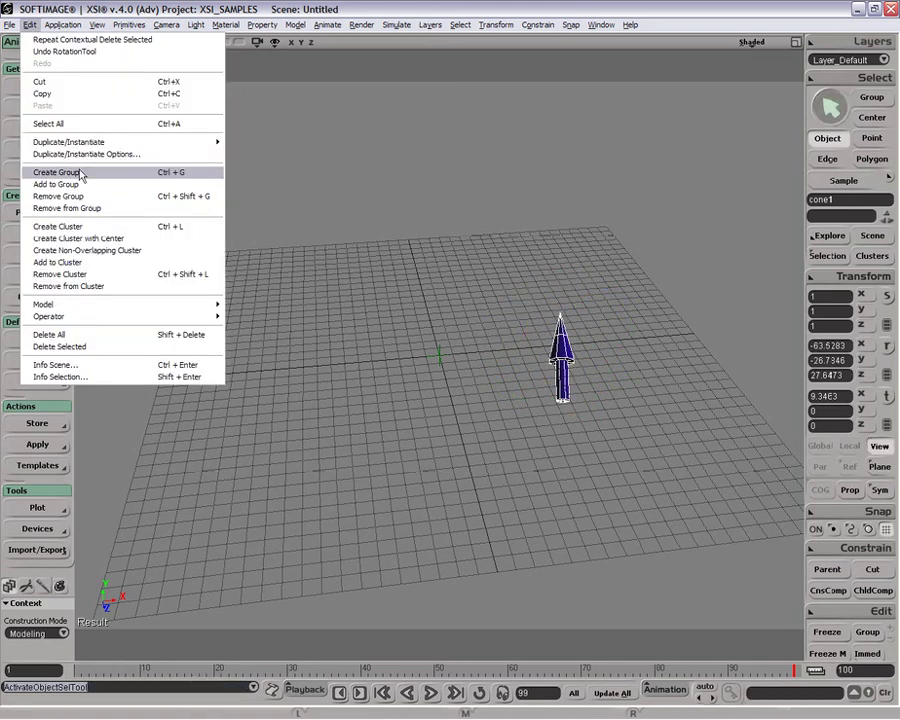
{"action": "mouse_move", "coordinate": [80, 146]}
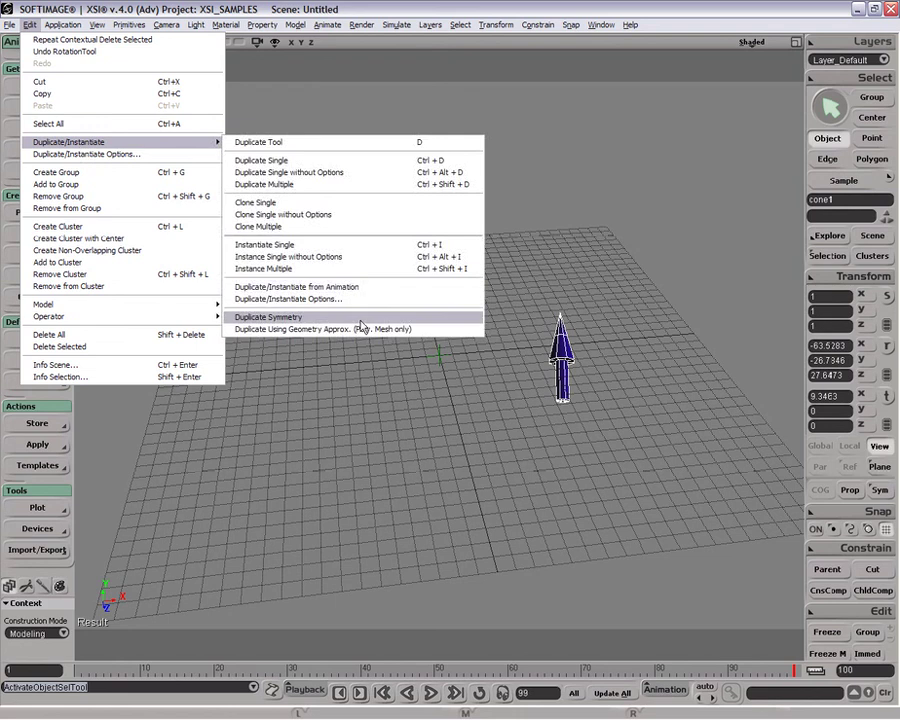
{"action": "left_click", "coordinate": [300, 317]}
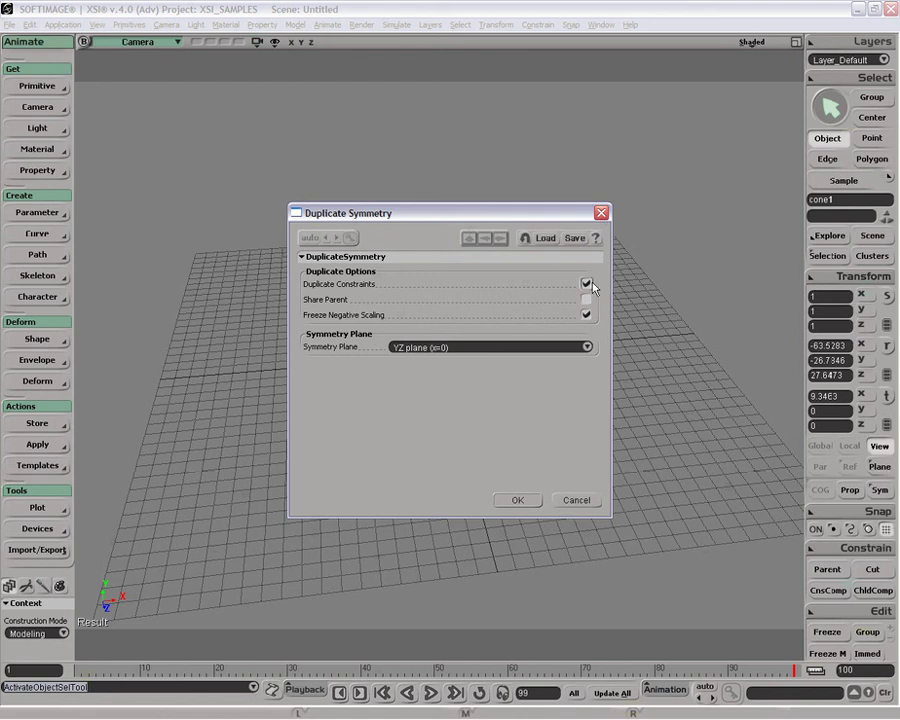
{"action": "left_click", "coordinate": [530, 505]}
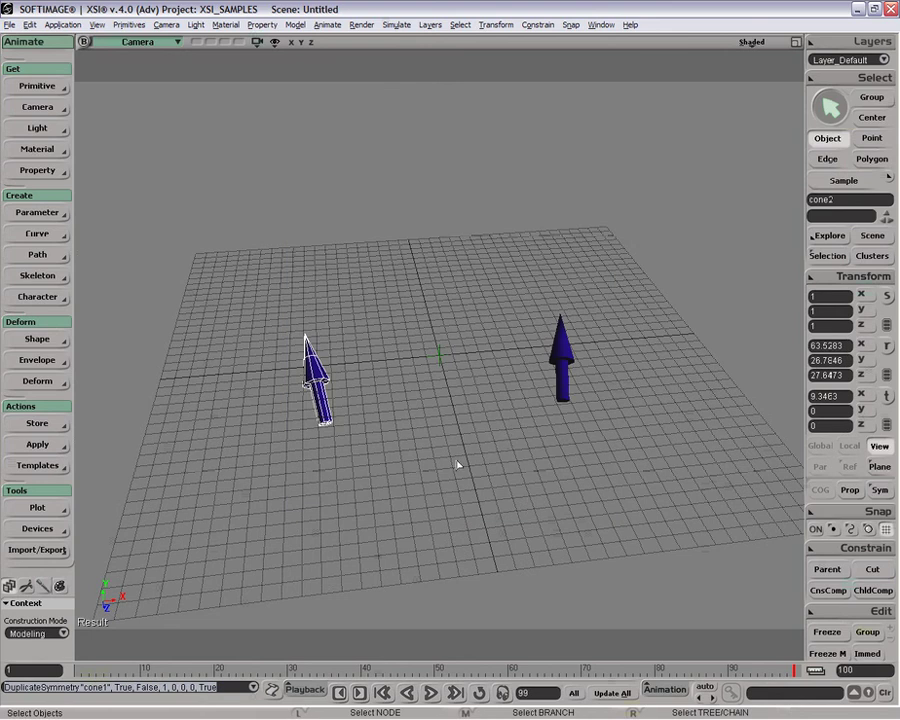
Delete the symmetrical duplicate of the cone, keeping only the original.
{"action": "key", "text": "o"}
{"action": "left_click_drag", "start_coordinate": [456, 452], "coordinate": [432, 440]}
{"action": "key", "text": "Delete"}
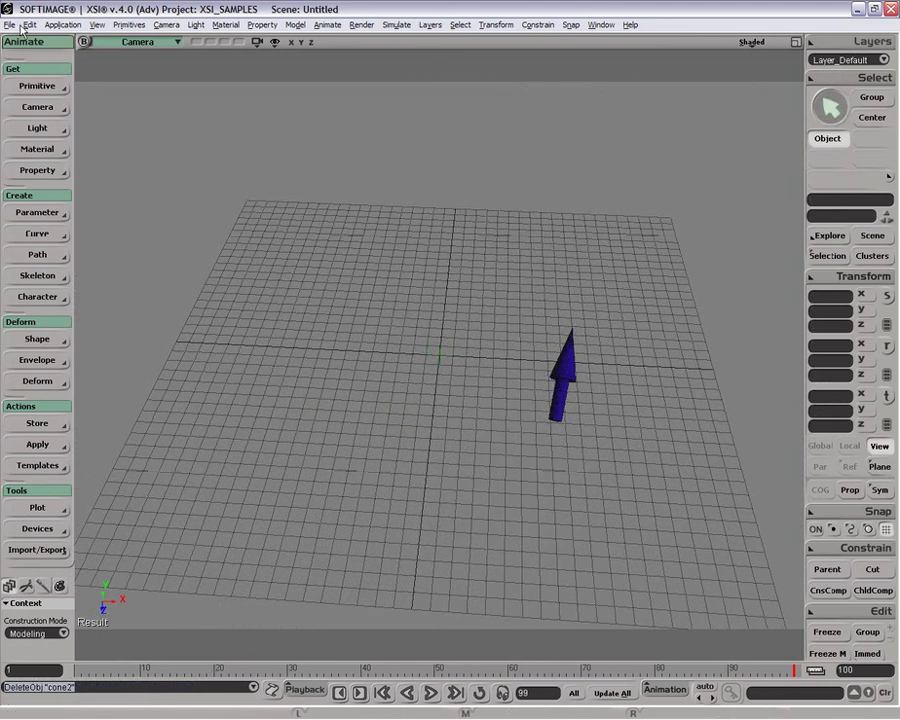
{"action": "left_click", "coordinate": [562, 379]}
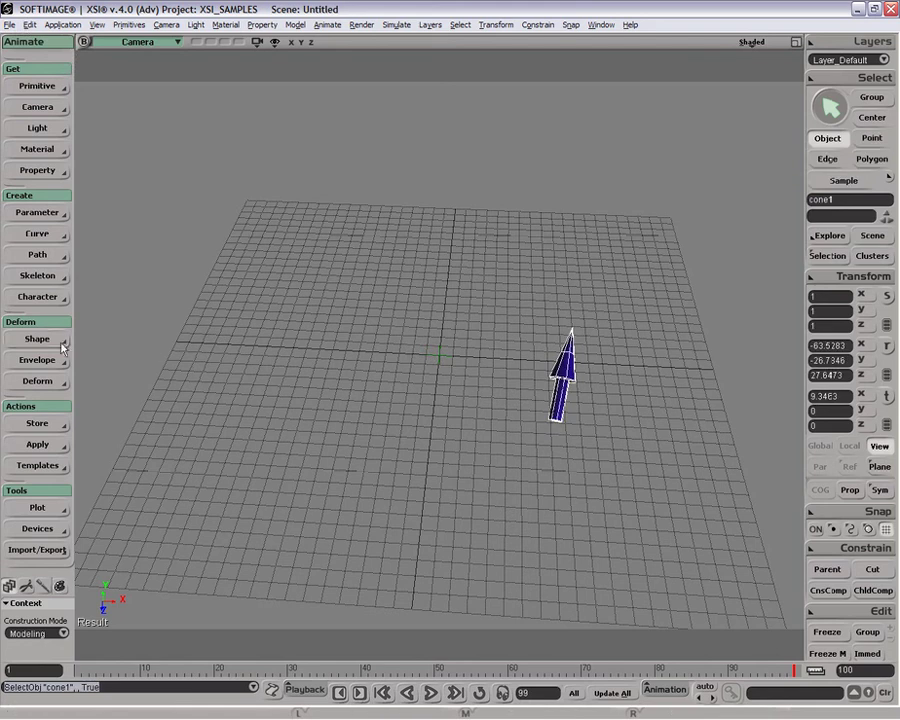
{"action": "left_click", "coordinate": [40, 276]}
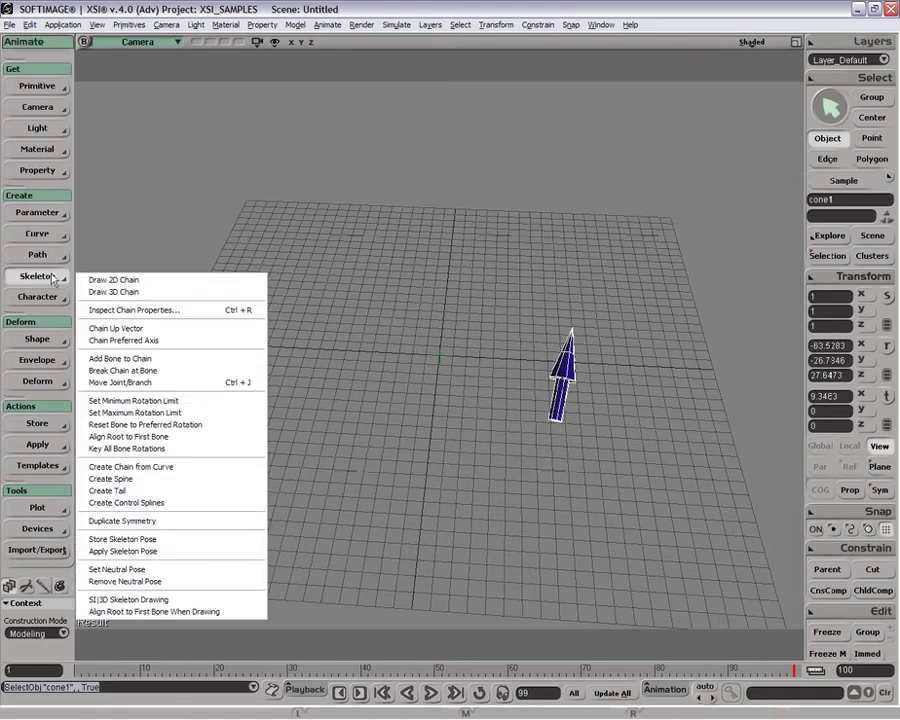
{"action": "left_click", "coordinate": [402, 340]}
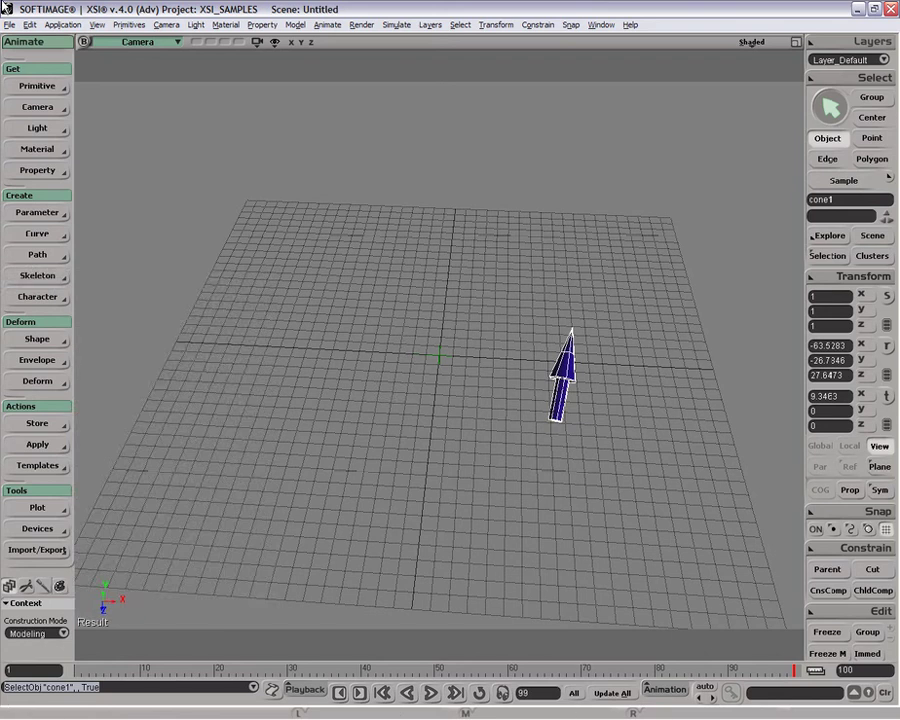
{"action": "left_click", "coordinate": [30, 24]}
{"action": "mouse_move", "coordinate": [102, 150]}
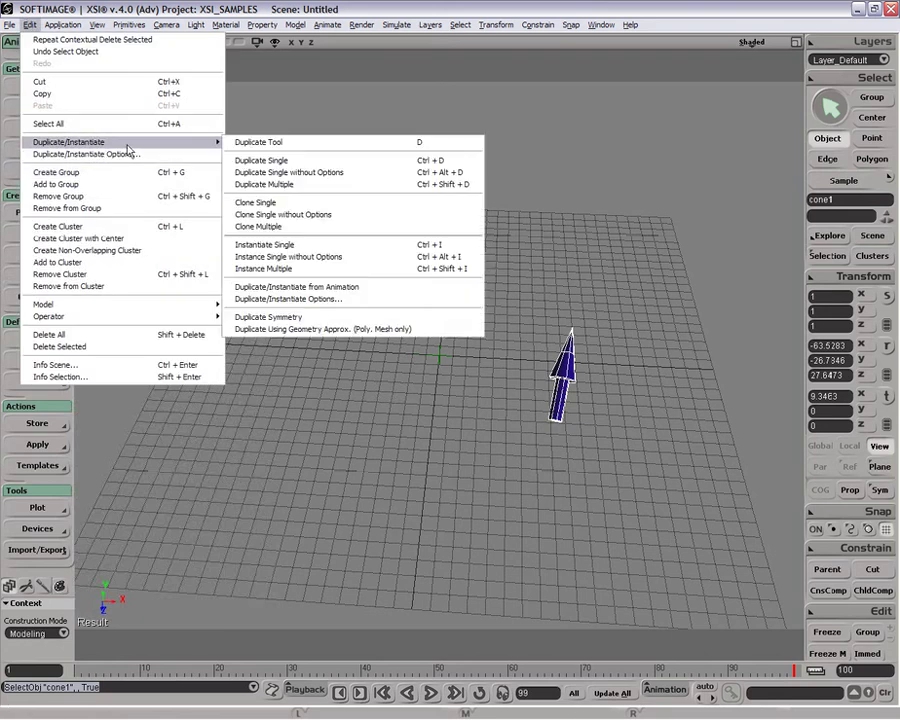
Delete the remaining cone together with the null at the scene origin to empty the scene.
{"action": "left_click", "coordinate": [402, 304]}
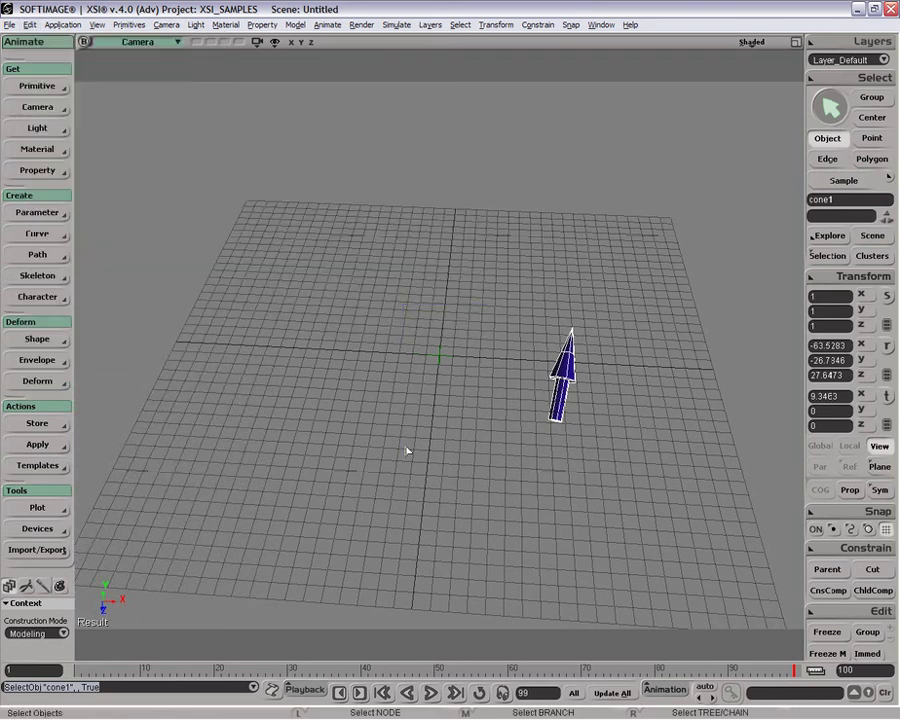
{"action": "left_click_drag", "start_coordinate": [402, 304], "coordinate": [652, 505]}
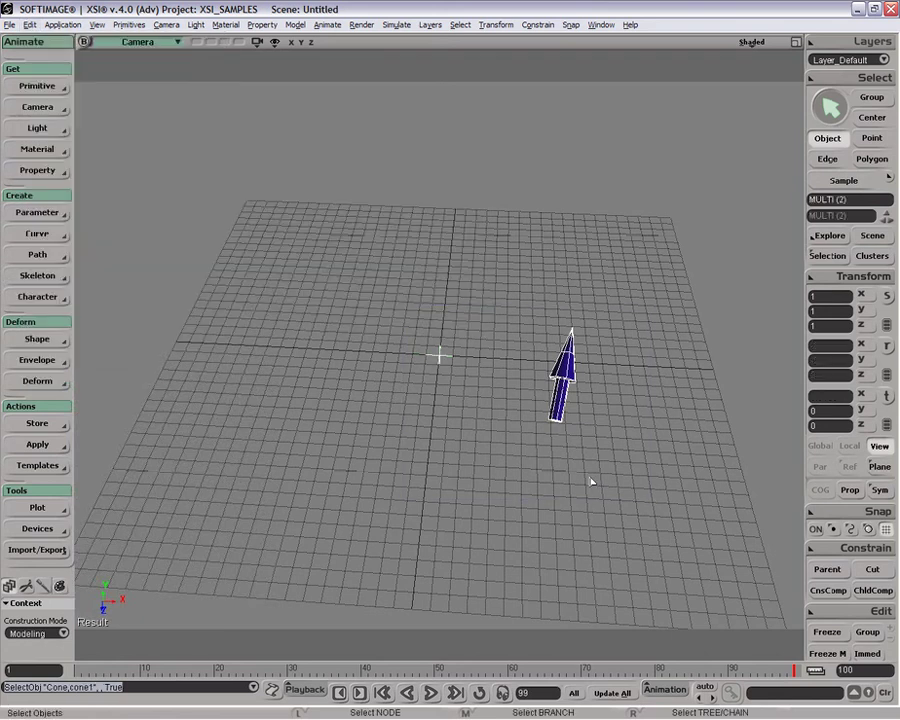
{"action": "key", "text": "Delete"}
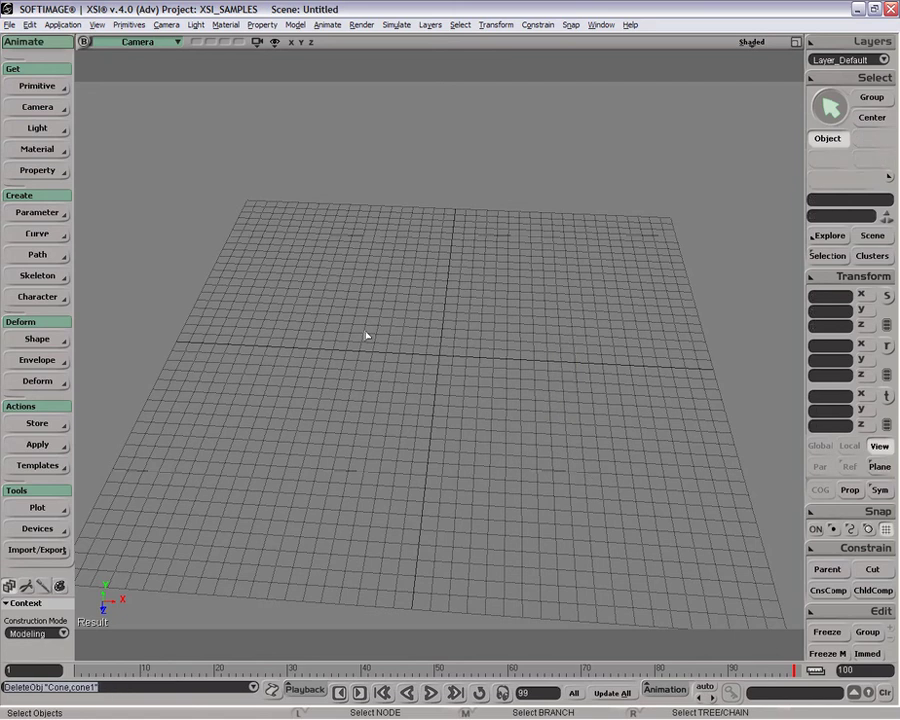
Add the predefined Character - Man model to the empty scene.
{"action": "left_click", "coordinate": [37, 86]}
{"action": "mouse_move", "coordinate": [154, 196]}
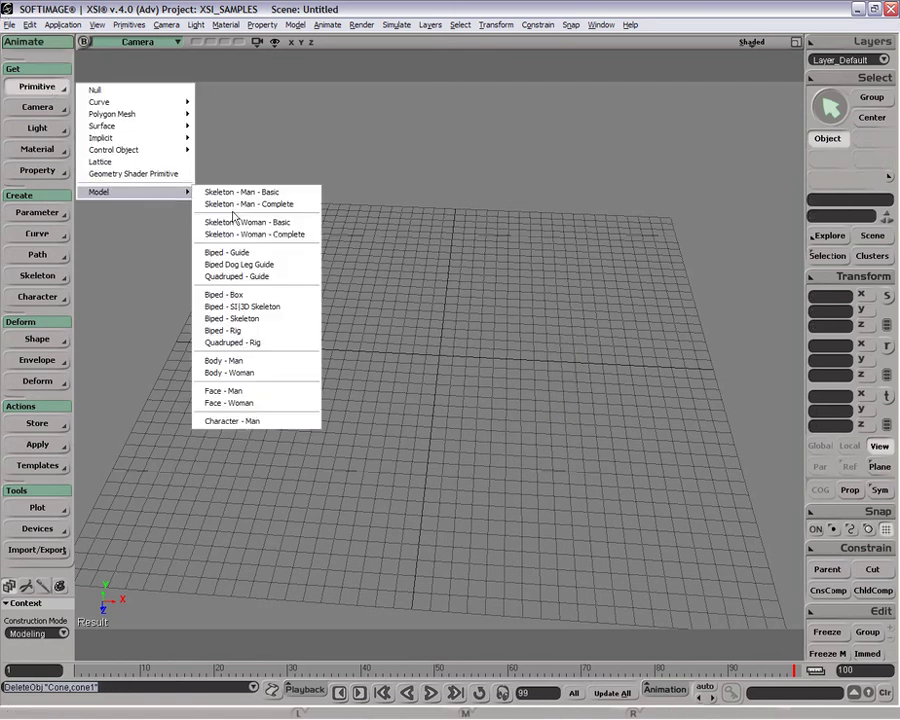
{"action": "left_click", "coordinate": [250, 423]}
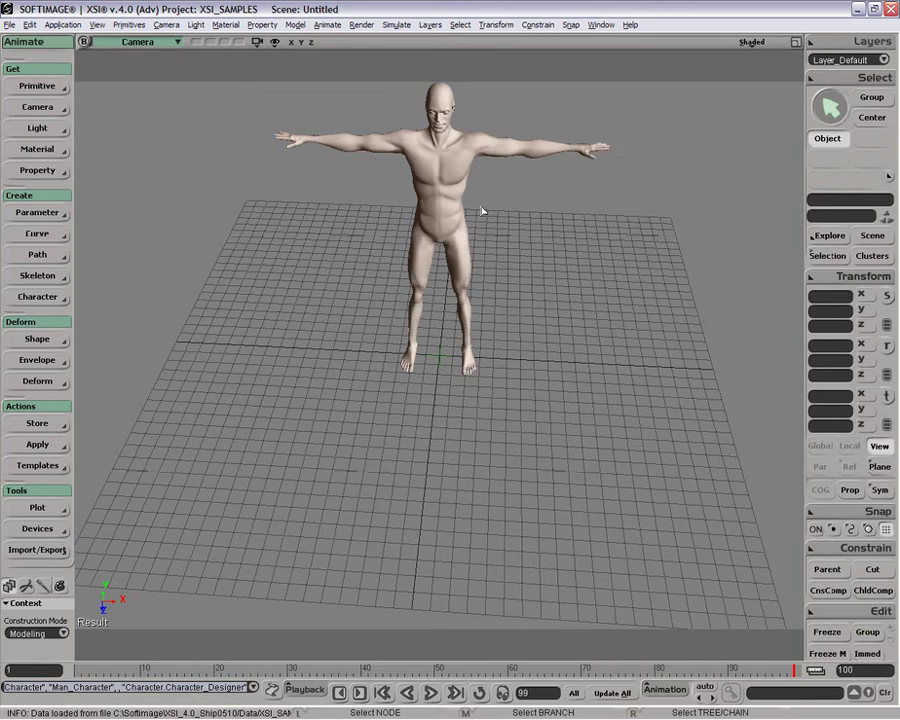
Select the man character's body mesh and set its OGL and rendering subdivision level to 1.
{"action": "left_click", "coordinate": [435, 194]}
{"action": "left_click", "coordinate": [863, 45]}
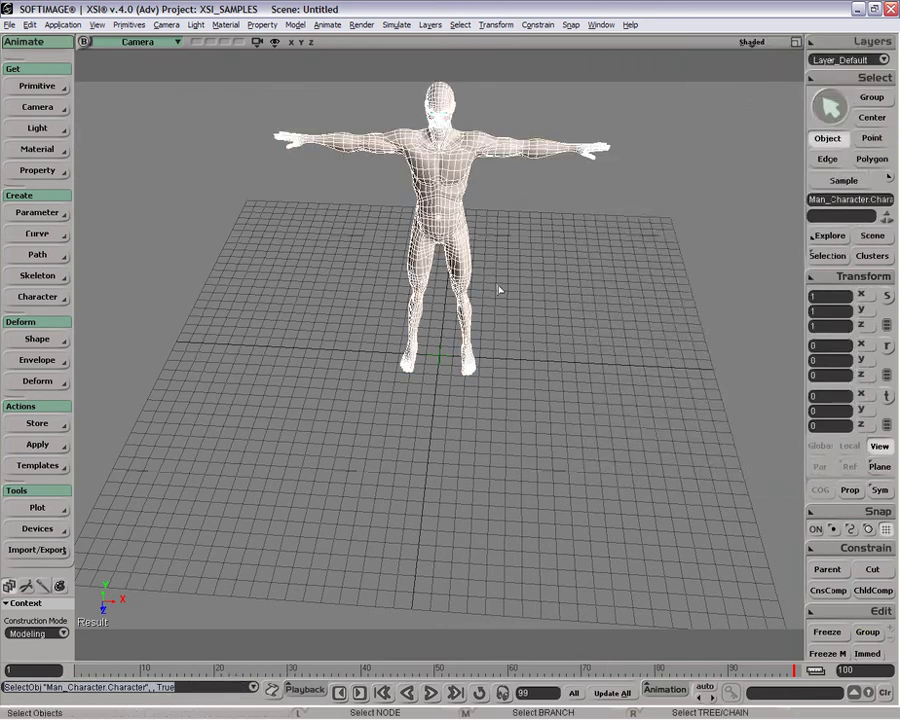
{"action": "key", "text": "z"}
{"action": "left_click_drag", "start_coordinate": [525, 251], "coordinate": [551, 334]}
{"action": "key", "text": "p"}
{"action": "left_click_drag", "start_coordinate": [556, 412], "coordinate": [548, 450]}
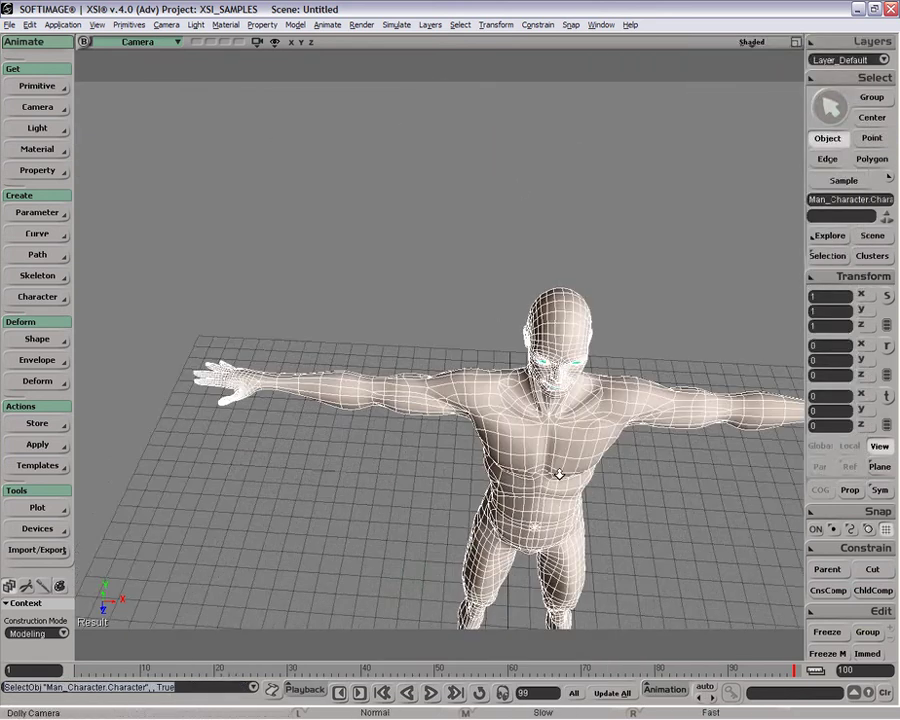
{"action": "key", "text": "o"}
{"action": "key", "text": "z"}
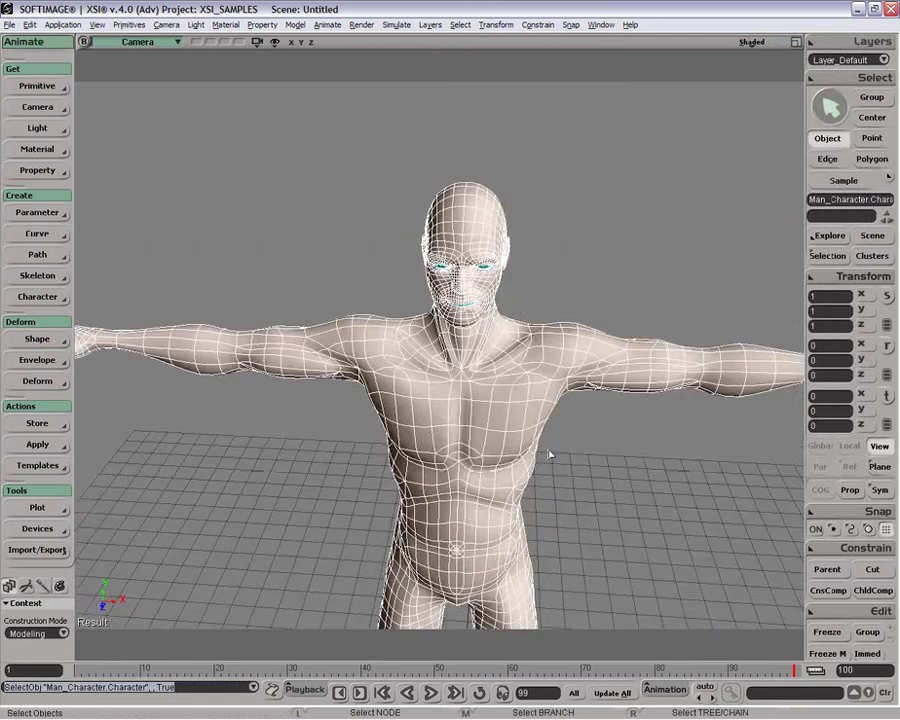
{"action": "key", "text": "KP_Subtract"}
{"action": "key", "text": "KP_Add"}
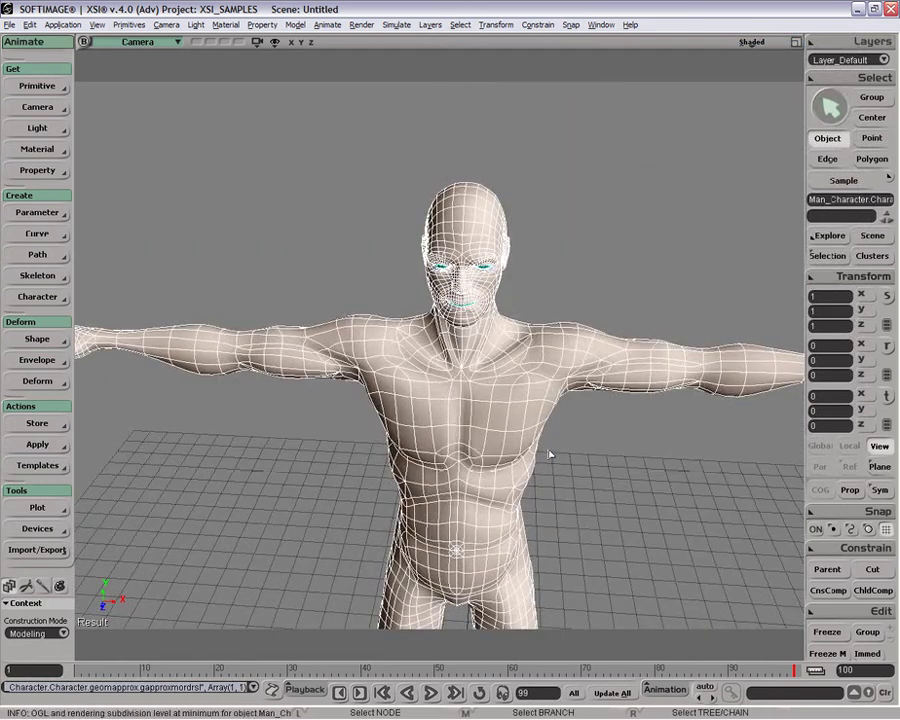
Duplicate the man character using its geometry approximation and move the copy about 5.91 along X.
{"action": "key", "text": "p"}
{"action": "left_click_drag", "start_coordinate": [490, 512], "coordinate": [450, 318]}
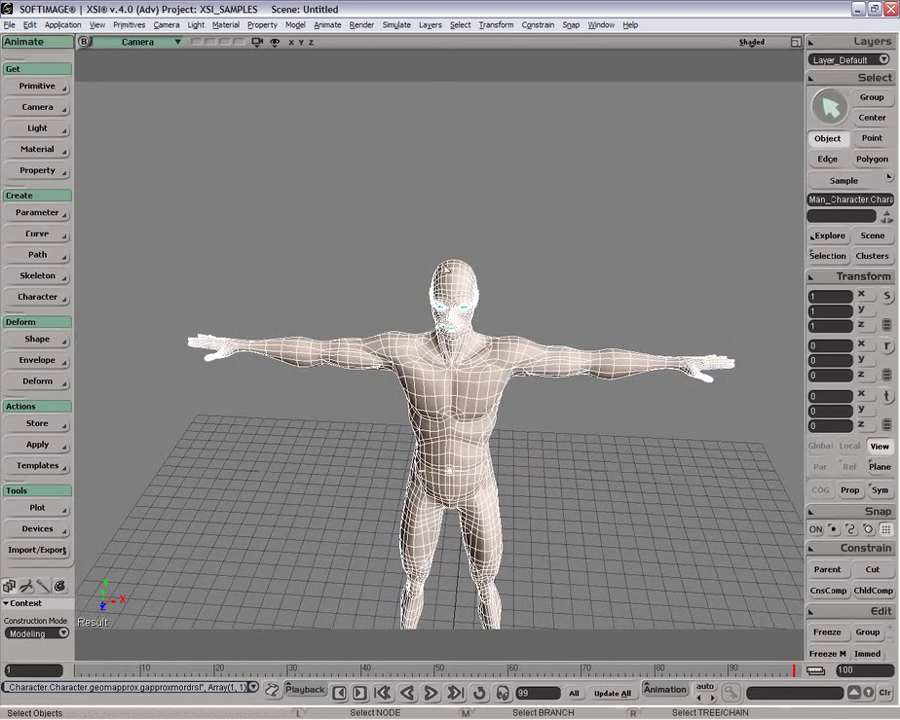
{"action": "left_click", "coordinate": [29, 24]}
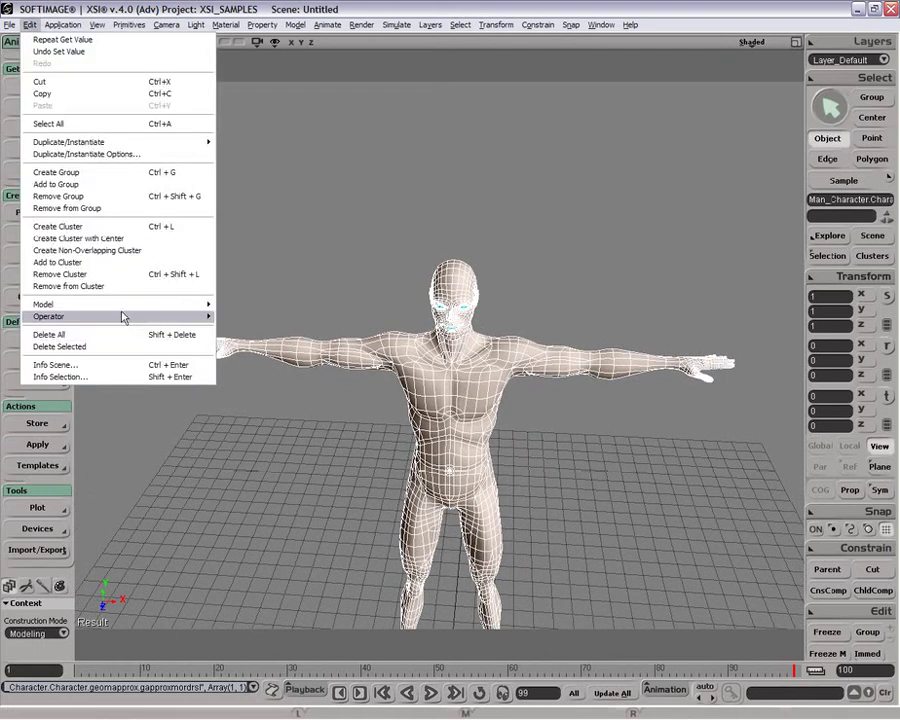
{"action": "mouse_move", "coordinate": [205, 141]}
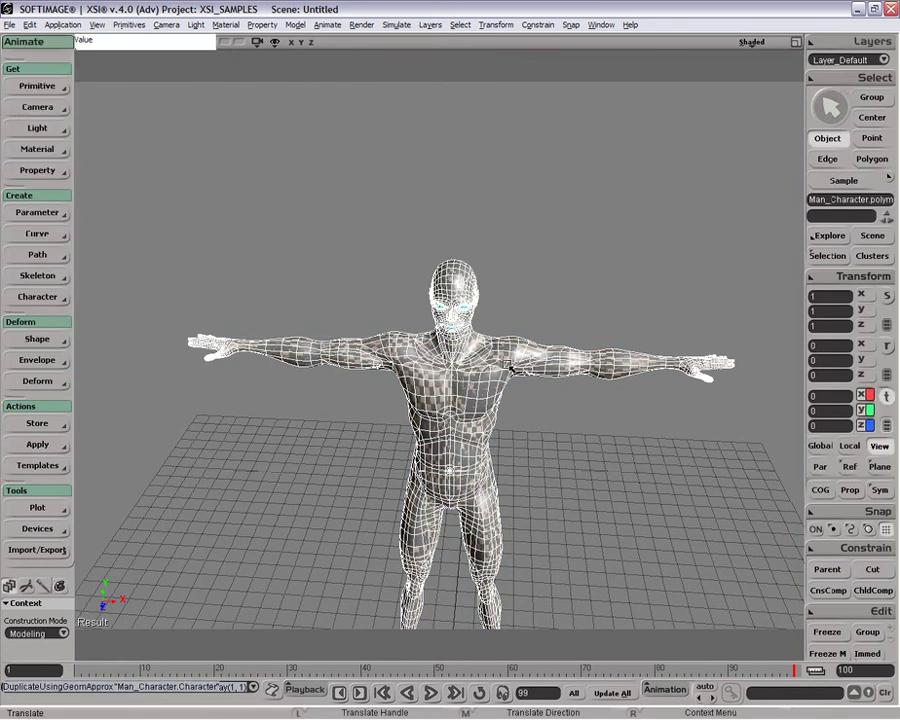
{"action": "left_click_drag", "start_coordinate": [558, 487], "coordinate": [649, 493]}
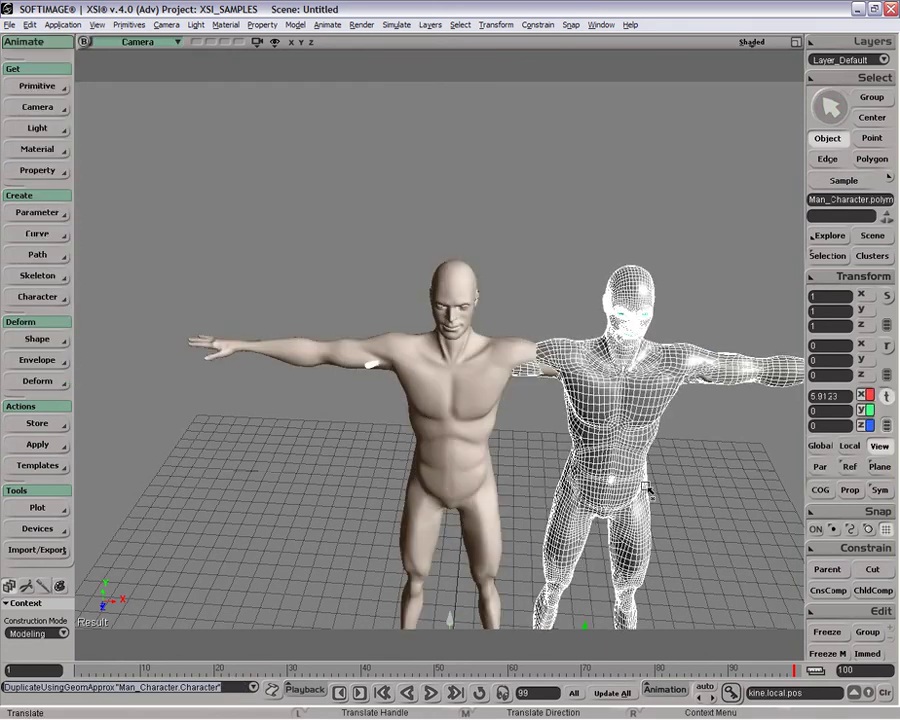
Delete the geometry-approximation copy beside the original man character.
{"action": "key", "text": "space"}
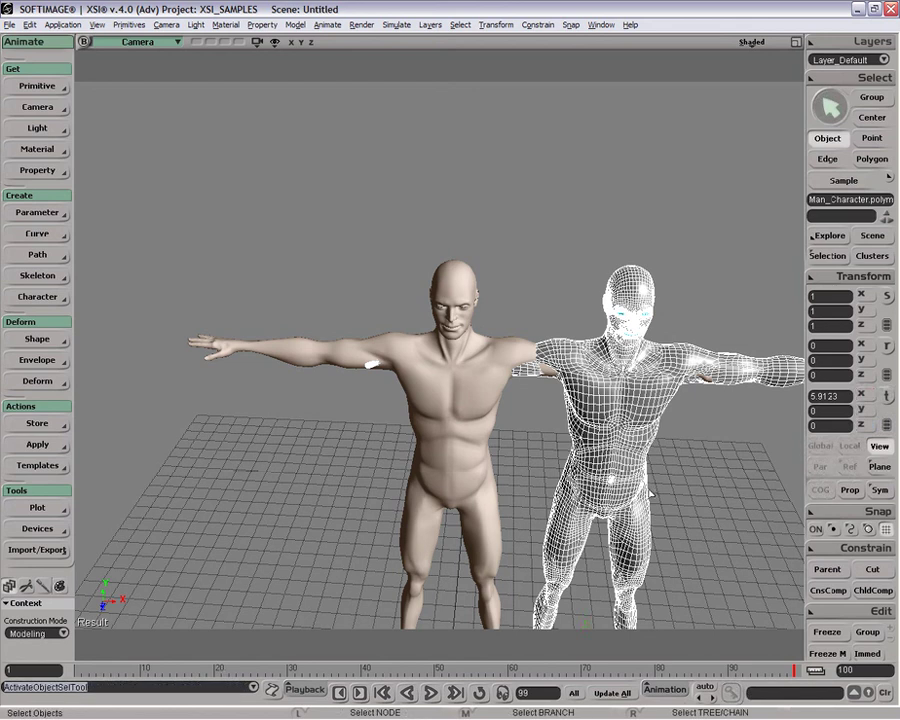
{"action": "key", "text": "Delete"}
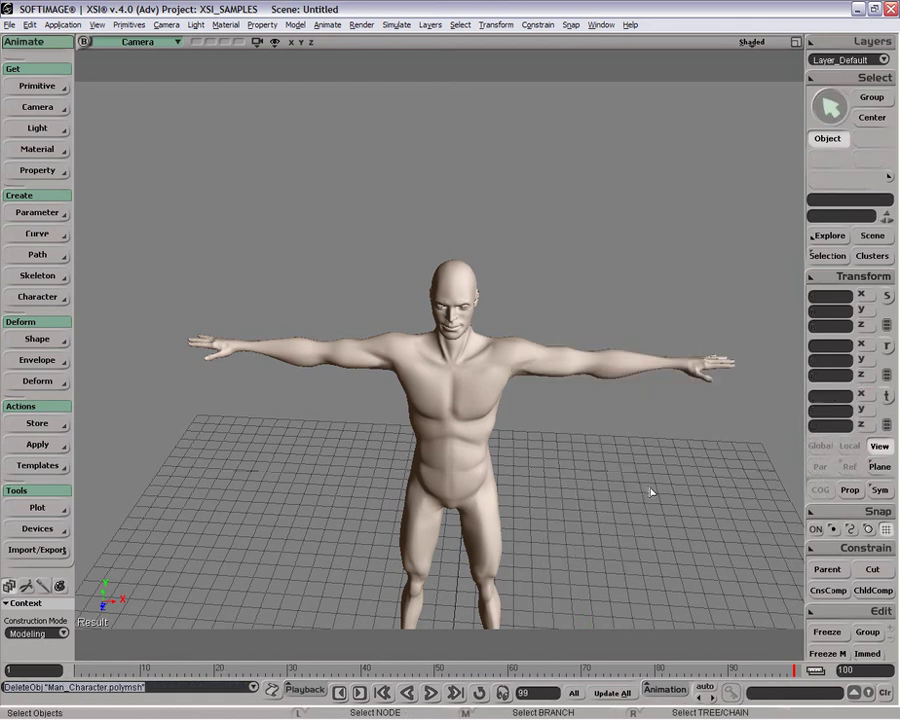